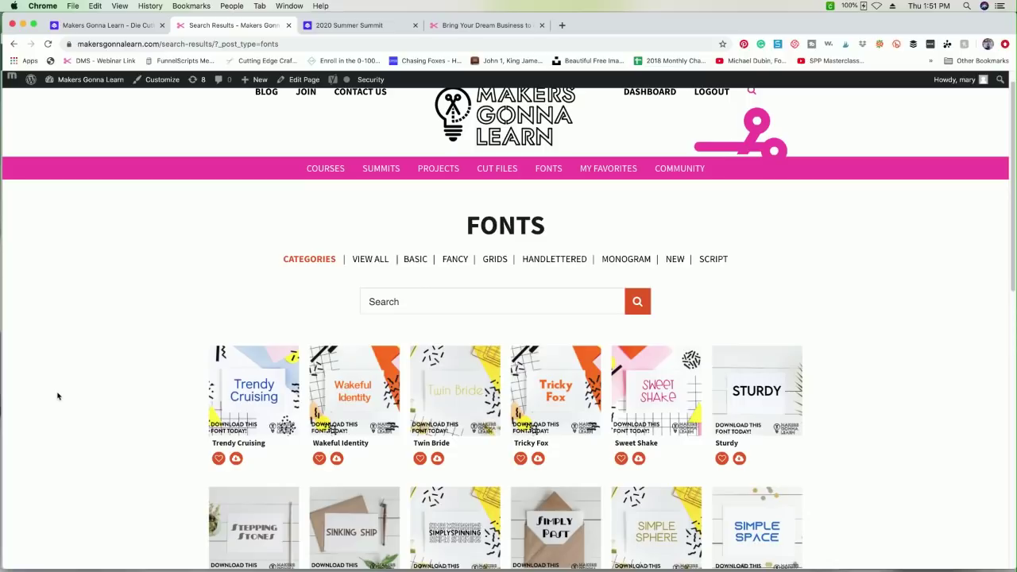
# Browse the font library, view the Hadley font's page and details, and return to the font list.
pyautogui.scroll(-2, 57, 396)
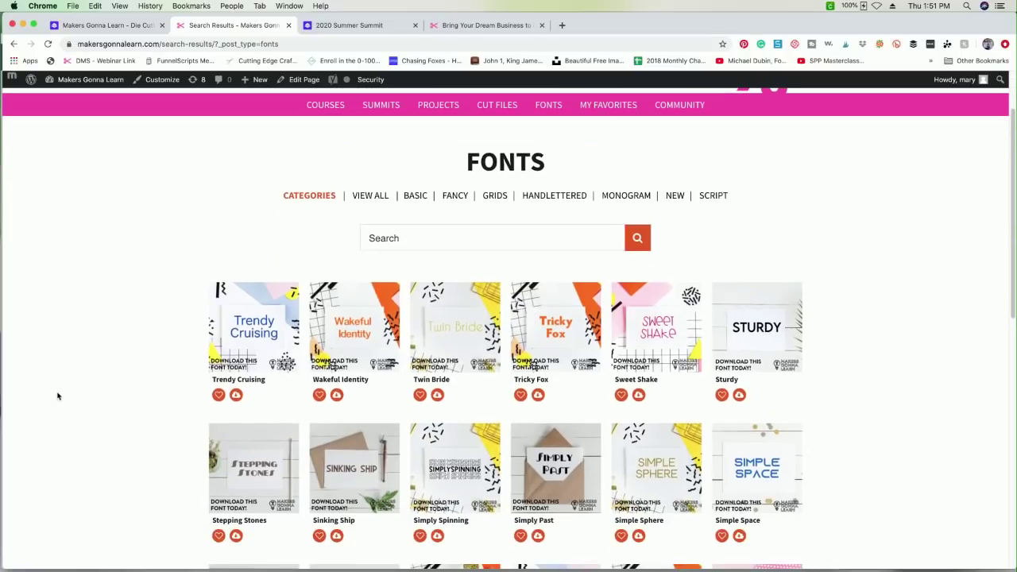
pyautogui.scroll(-1, 57, 396)
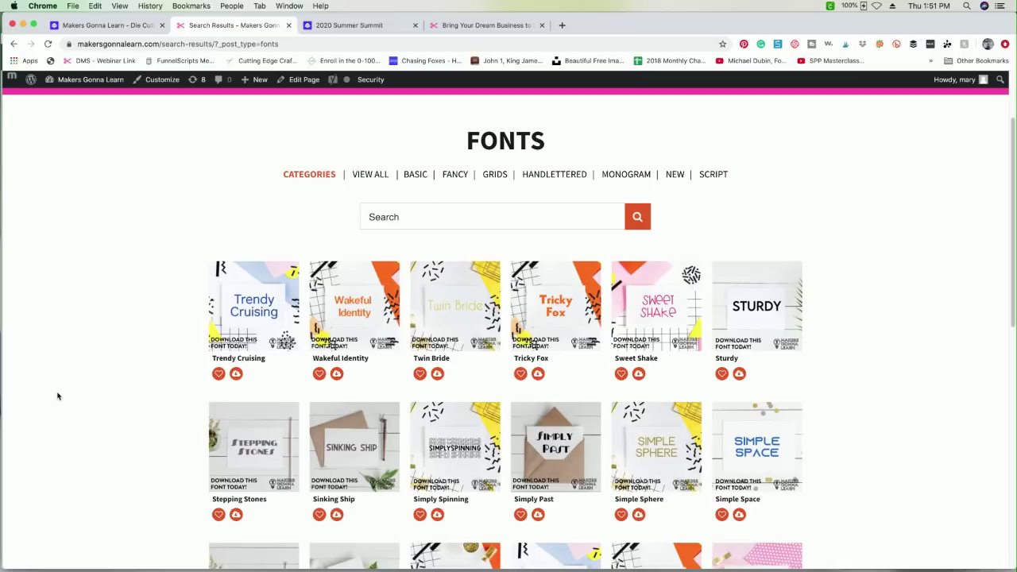
pyautogui.scroll(-2, 57, 395)
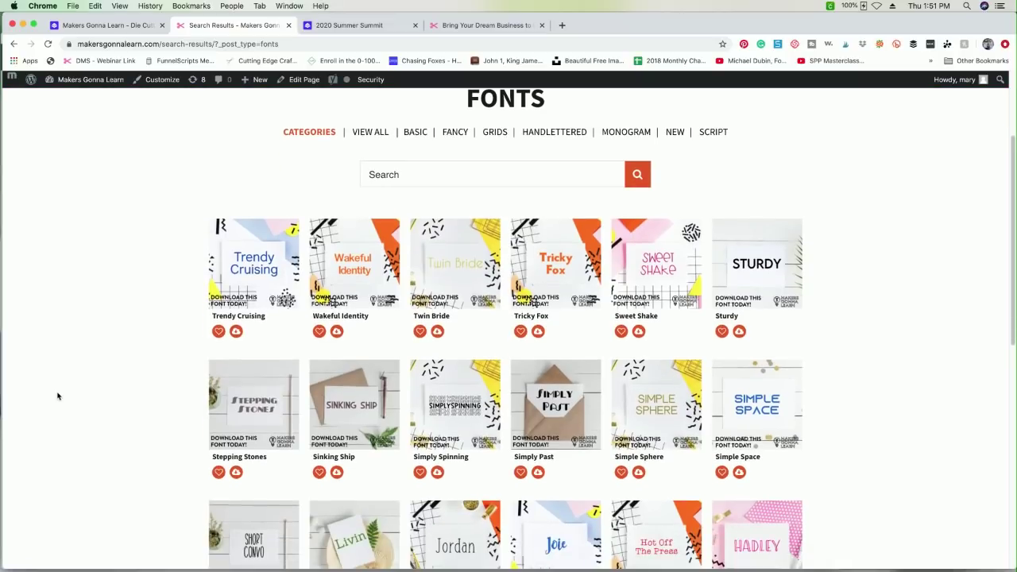
pyautogui.scroll(-1, 57, 395)
pyautogui.scroll(-1, 57, 396)
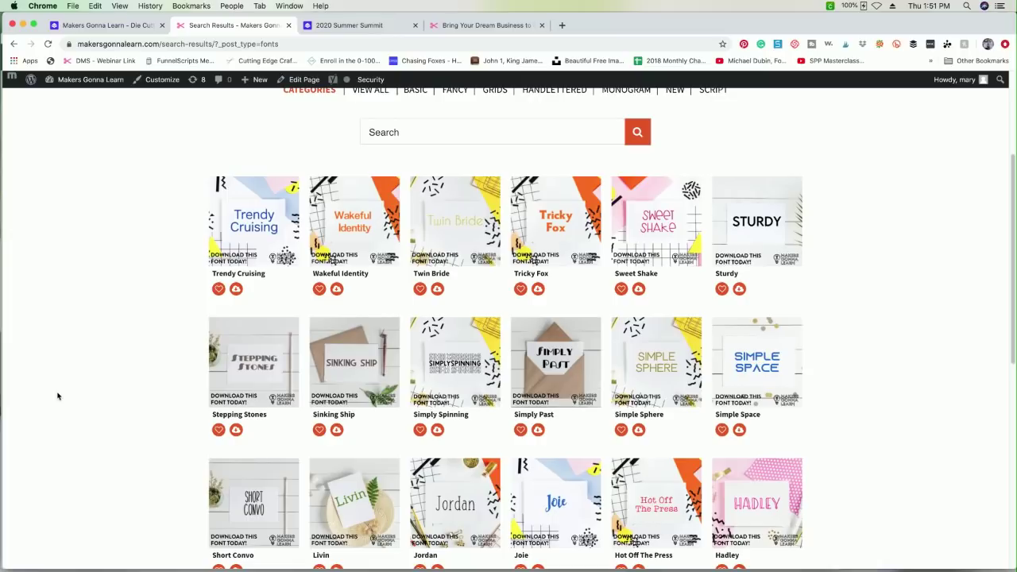
pyautogui.scroll(-1, 57, 395)
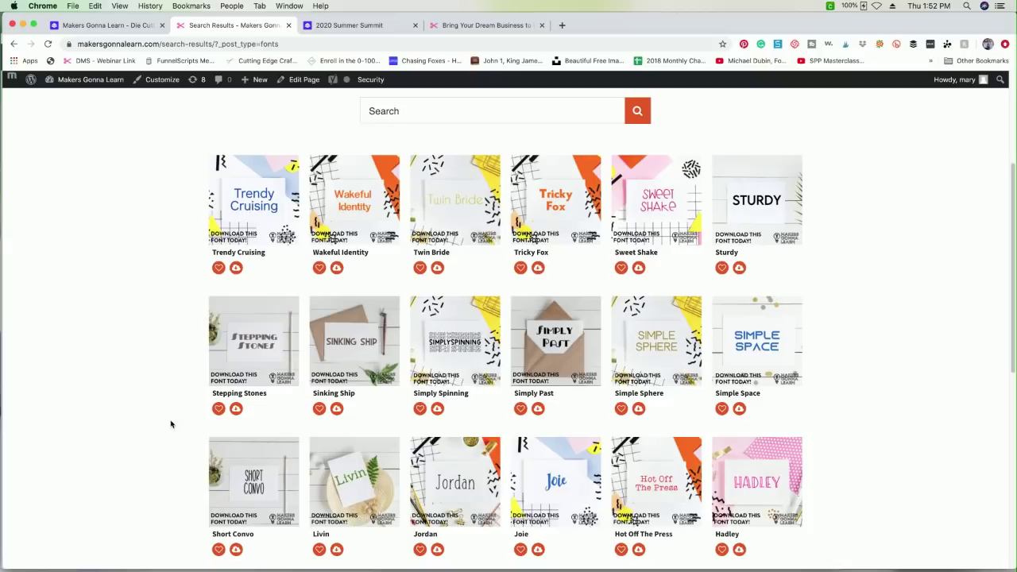
pyautogui.click(742, 498)
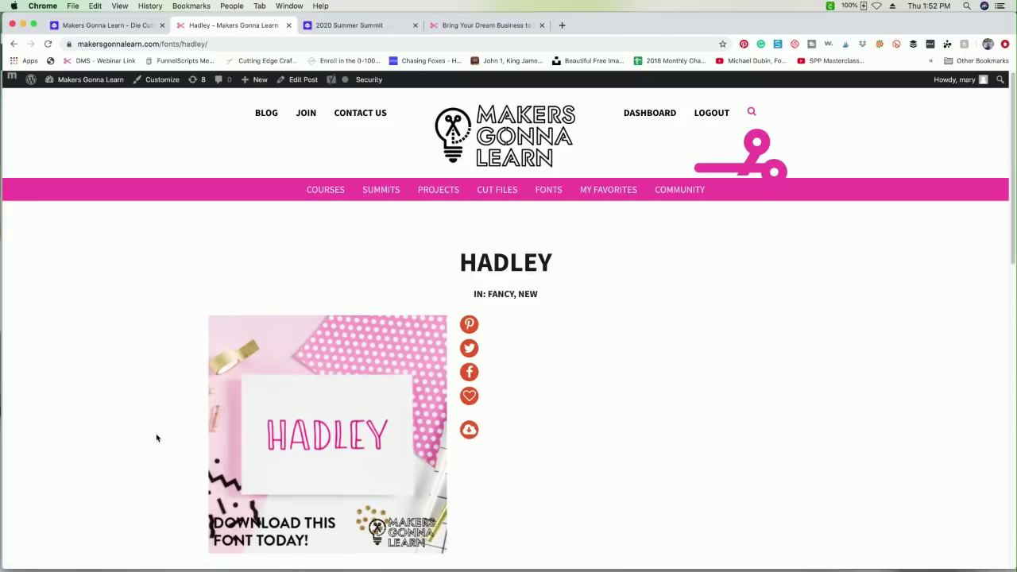
pyautogui.scroll(-2, 156, 438)
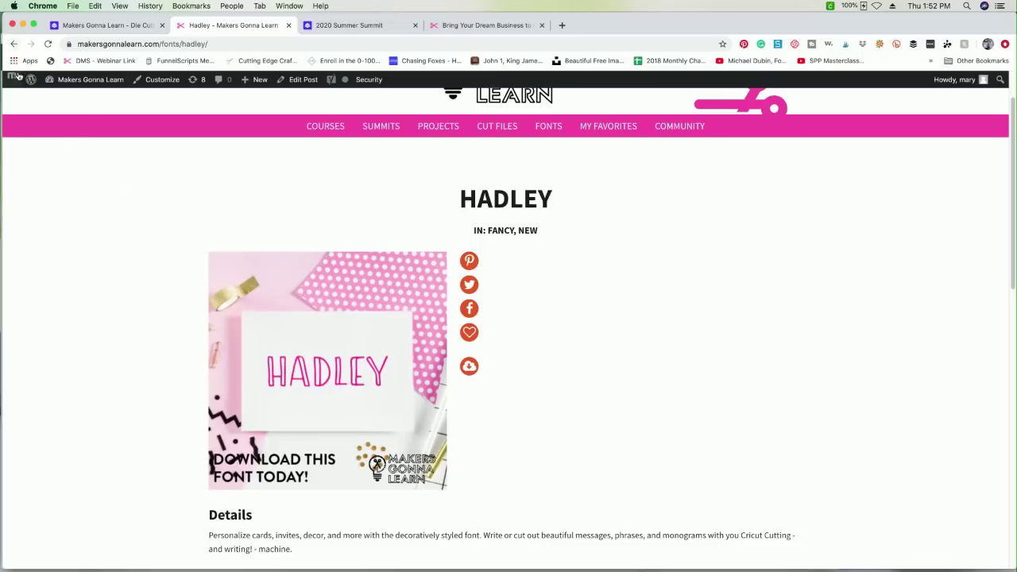
pyautogui.click(14, 47)
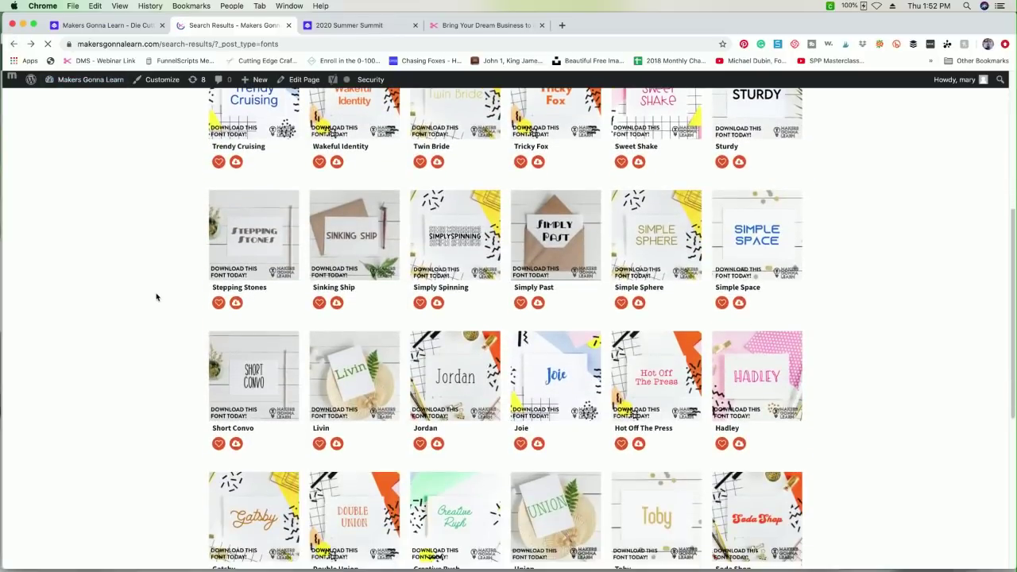
# View the Gatsby and Hot Off The Press font pages, returning to the font list after each one.
pyautogui.click(252, 526)
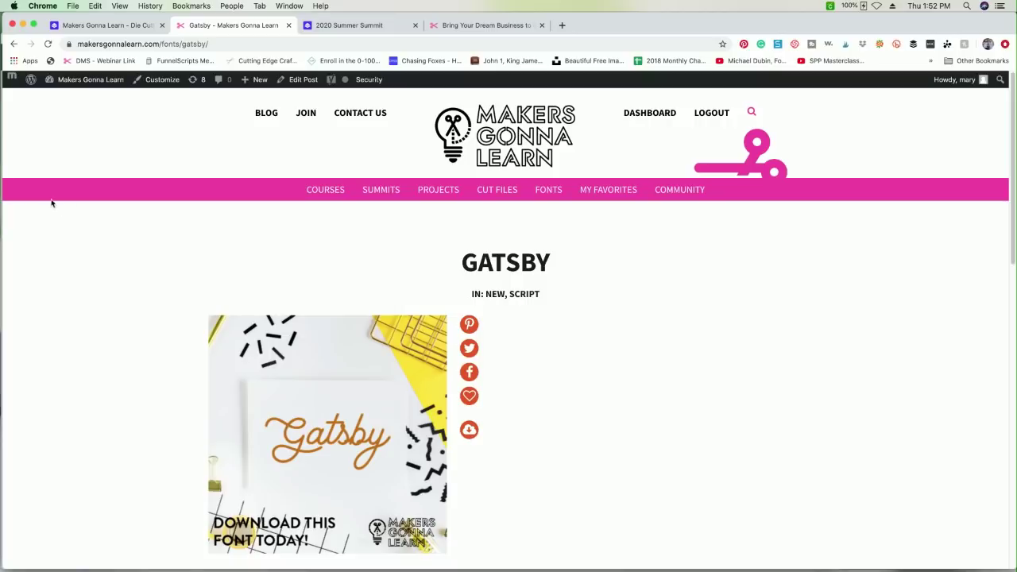
pyautogui.click(12, 48)
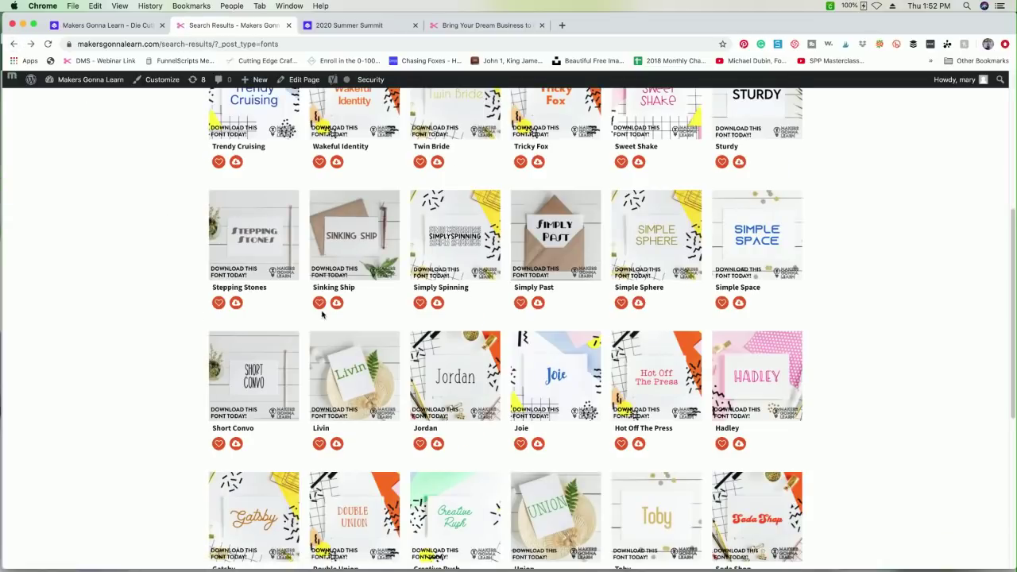
pyautogui.click(655, 368)
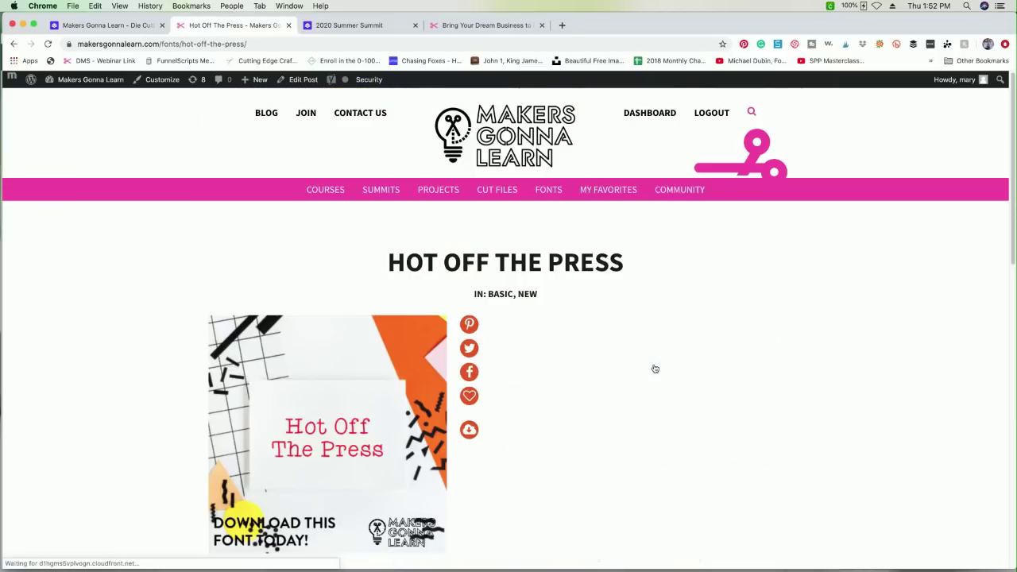
pyautogui.scroll(-1, 313, 357)
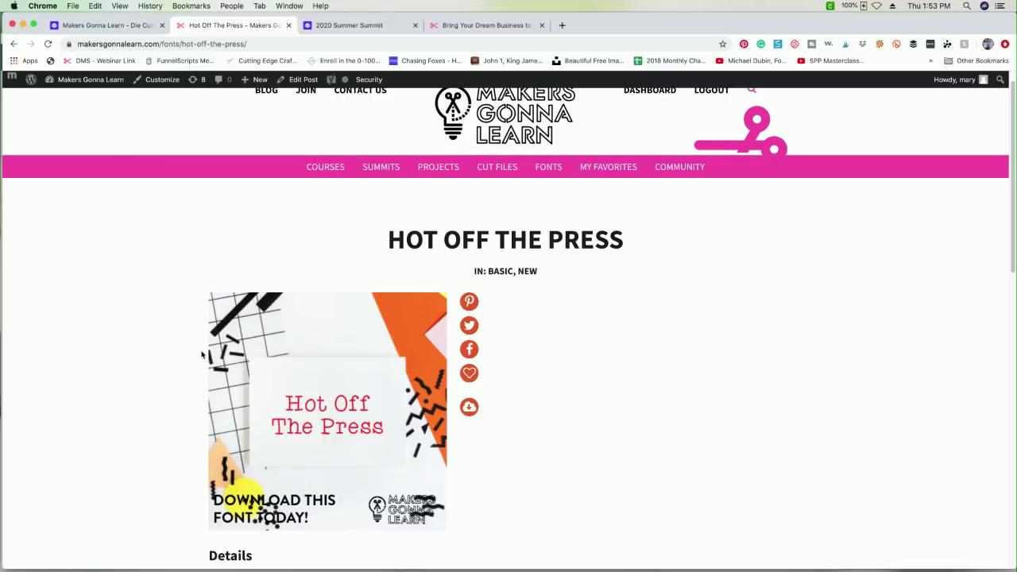
pyautogui.click(12, 45)
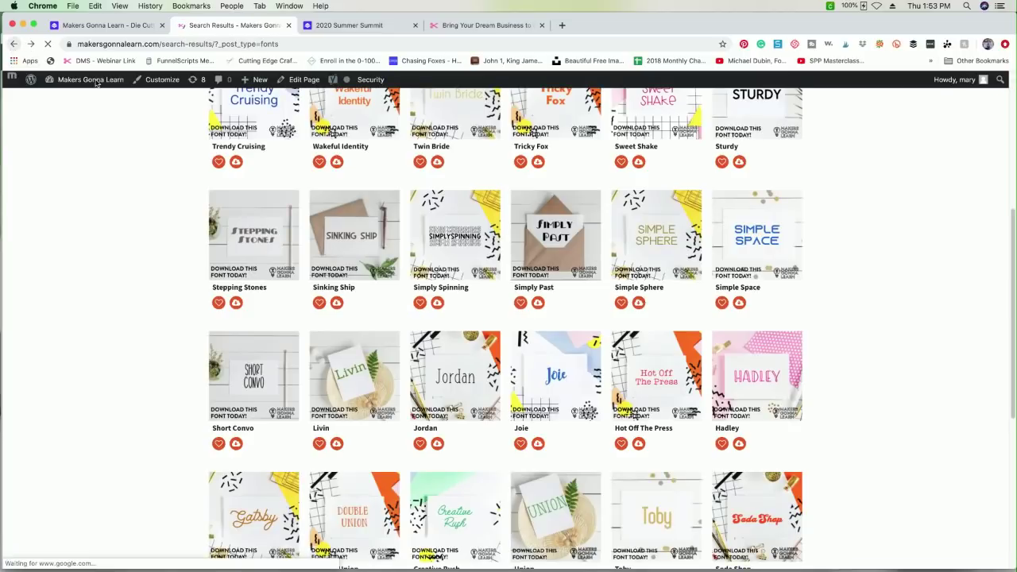
# View the Simply Past font's page and return to the font list.
pyautogui.click(556, 230)
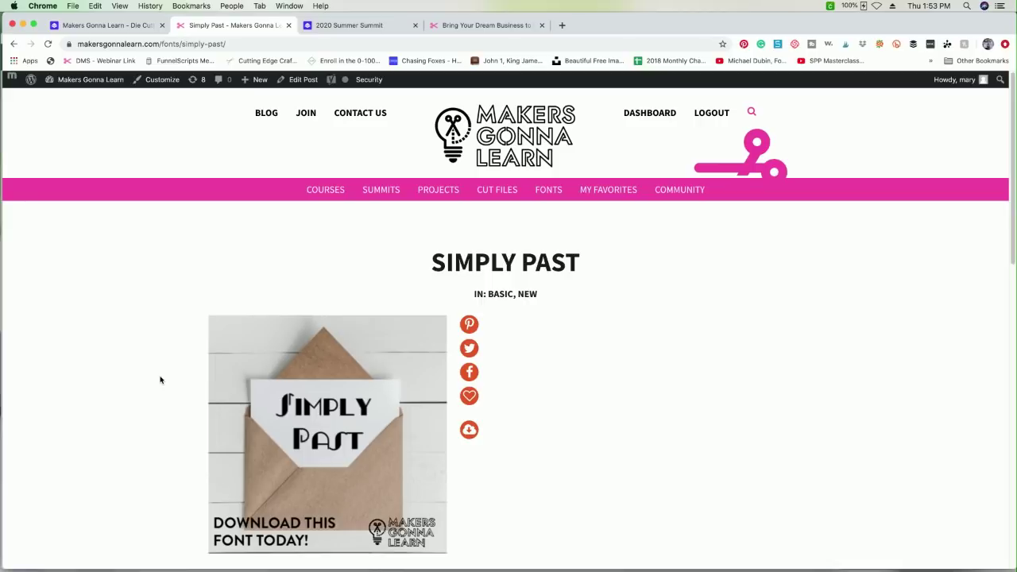
pyautogui.scroll(-1, 159, 379)
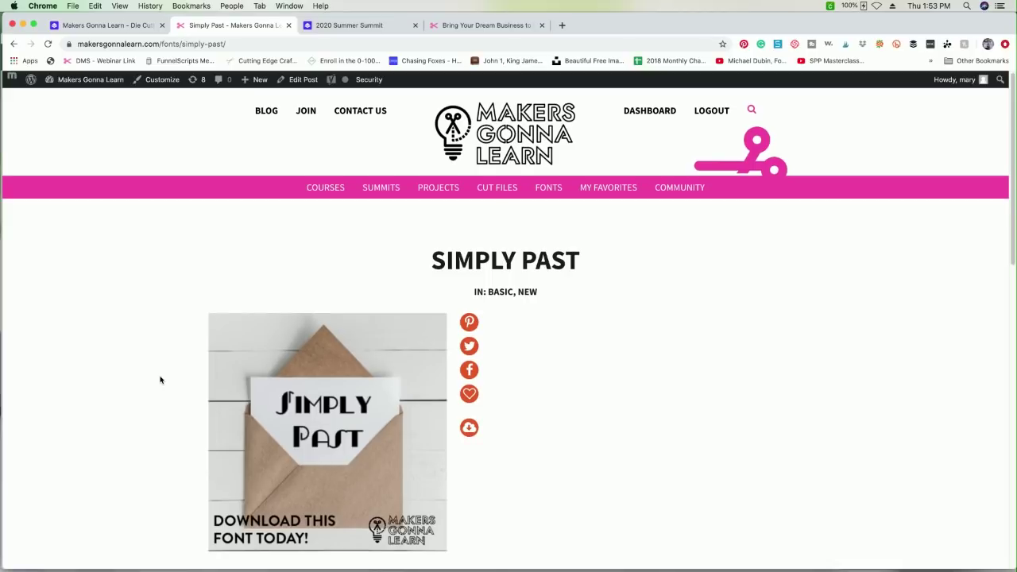
pyautogui.scroll(-1, 160, 380)
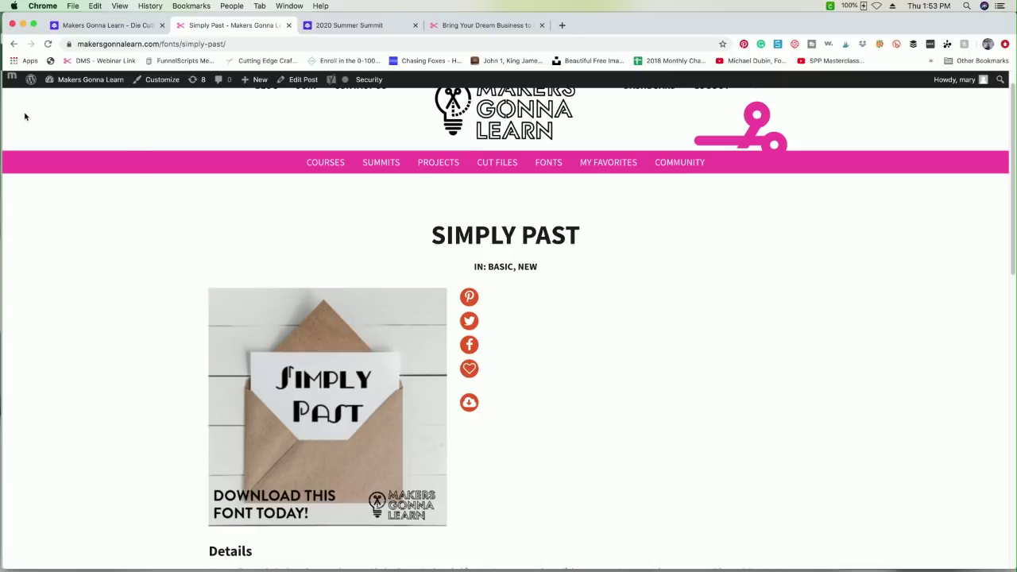
pyautogui.click(13, 44)
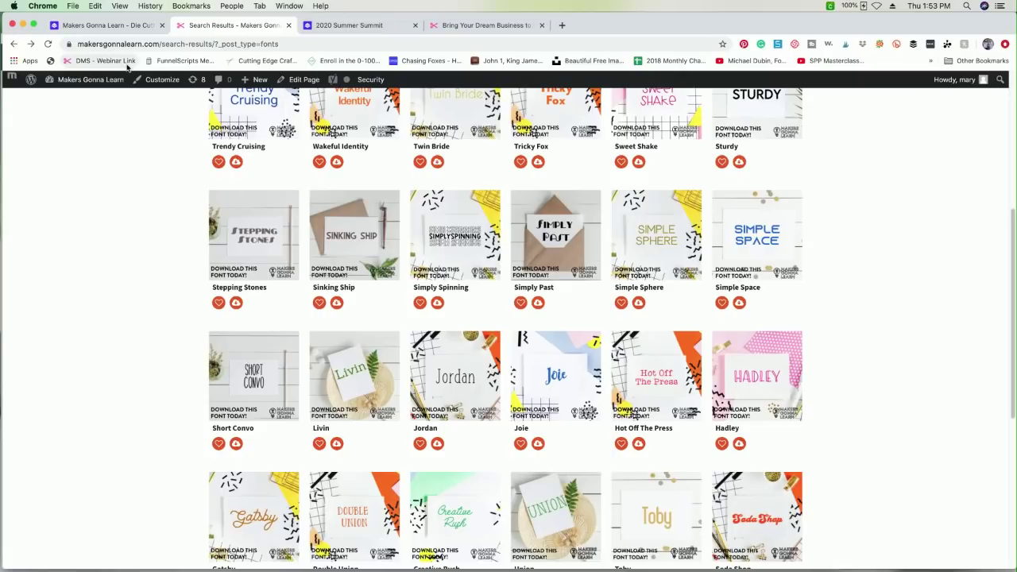
# Go to the site's membership join page and open the checkout for the yearly membership deal.
pyautogui.click(152, 27)
pyautogui.scroll(-2, 235, 288)
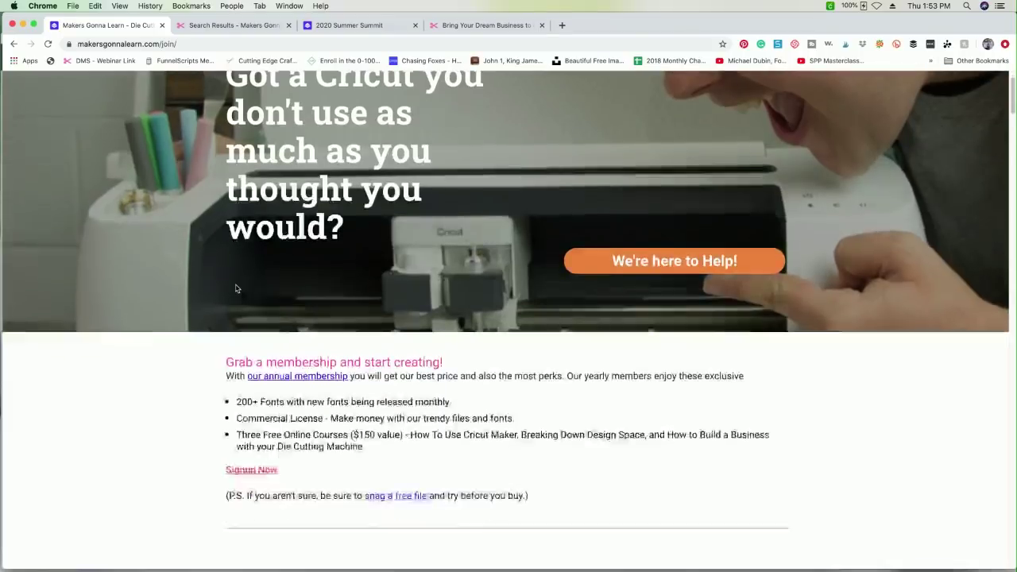
pyautogui.scroll(-5, 235, 289)
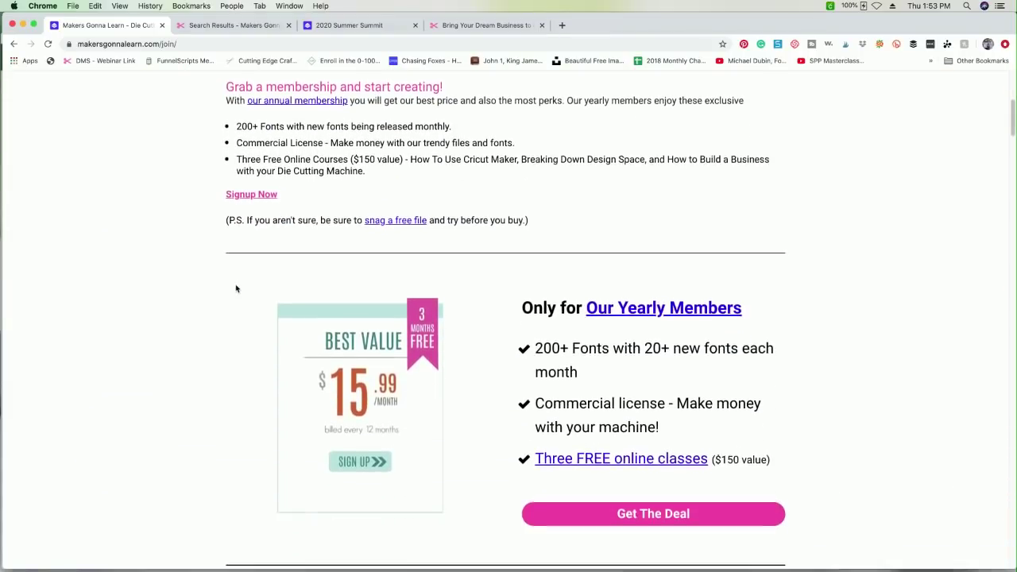
pyautogui.scroll(-2, 235, 289)
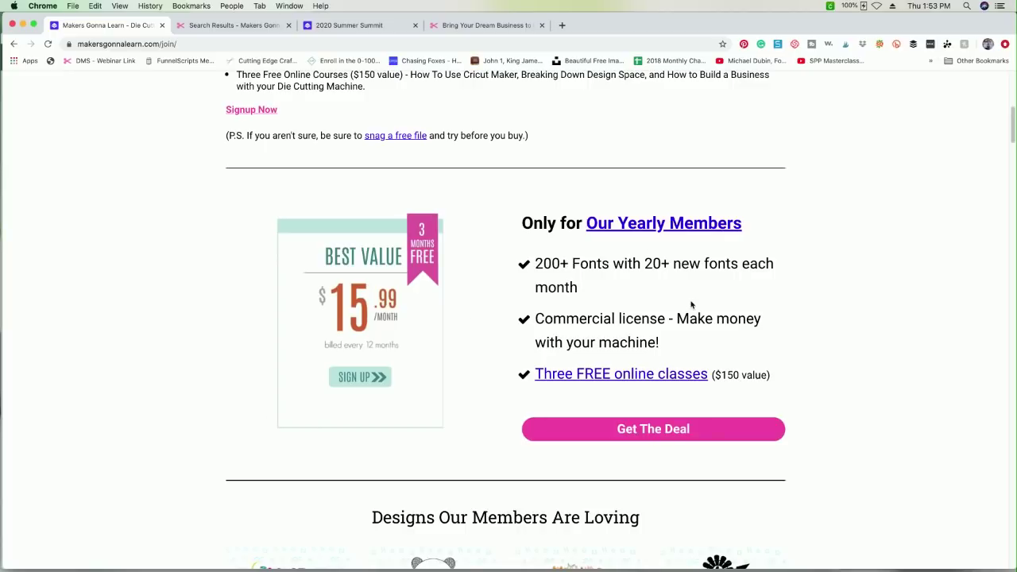
pyautogui.click(669, 430)
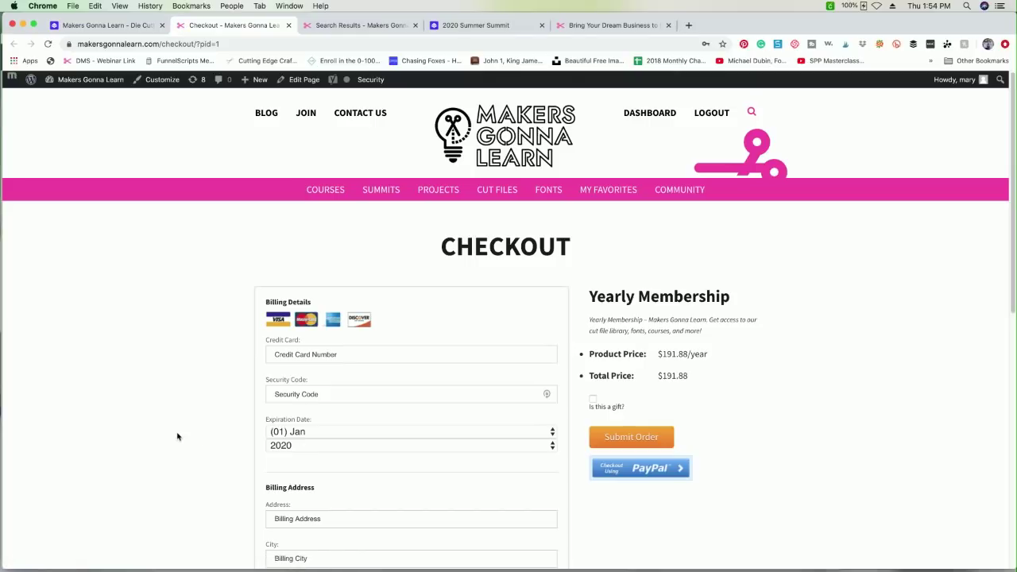
# Apply the coupon code "make" to the yearly membership order.
pyautogui.scroll(-5, 177, 437)
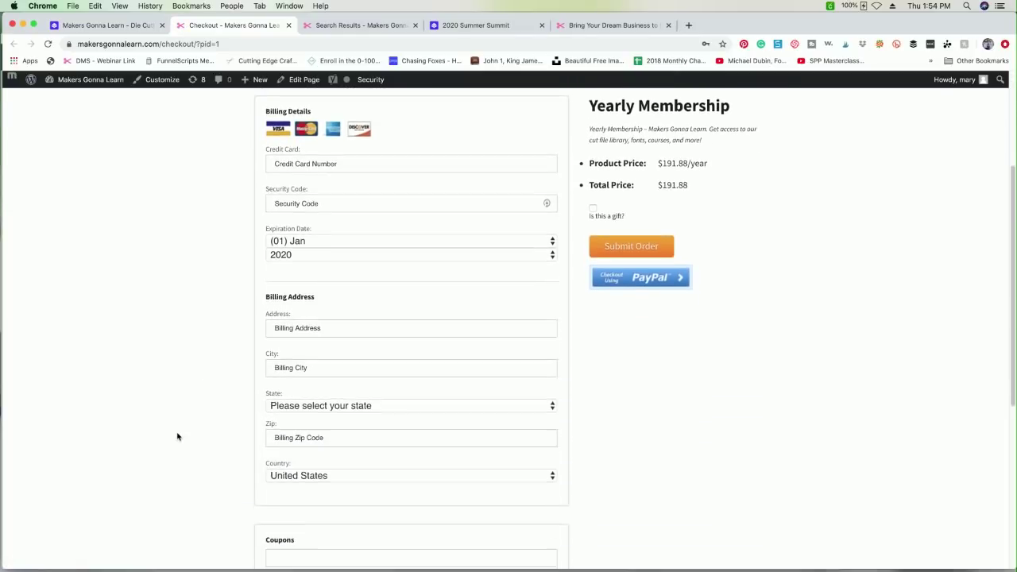
pyautogui.scroll(-3, 177, 436)
pyautogui.click(308, 468)
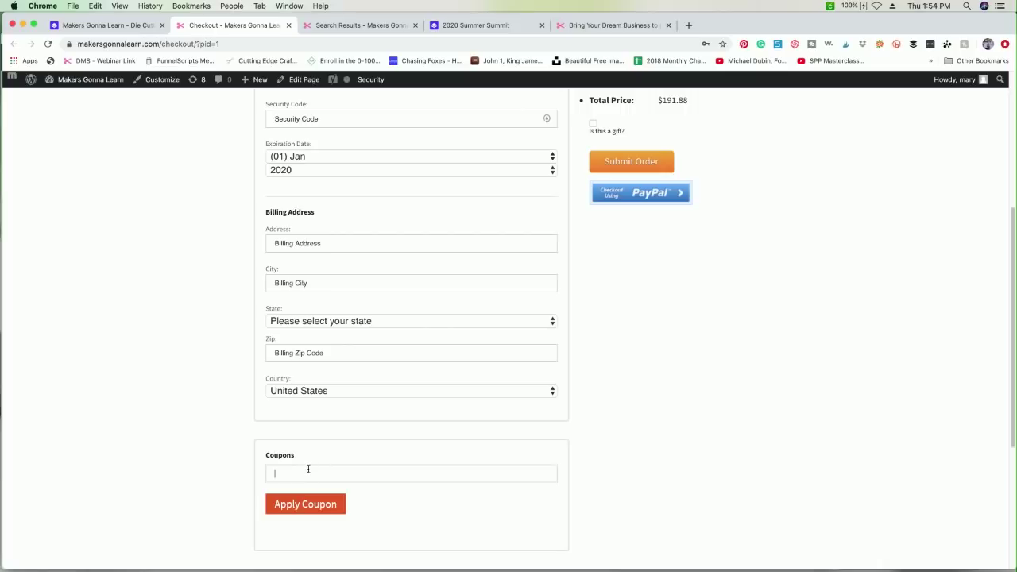
pyautogui.write('make')
pyautogui.press('Return')
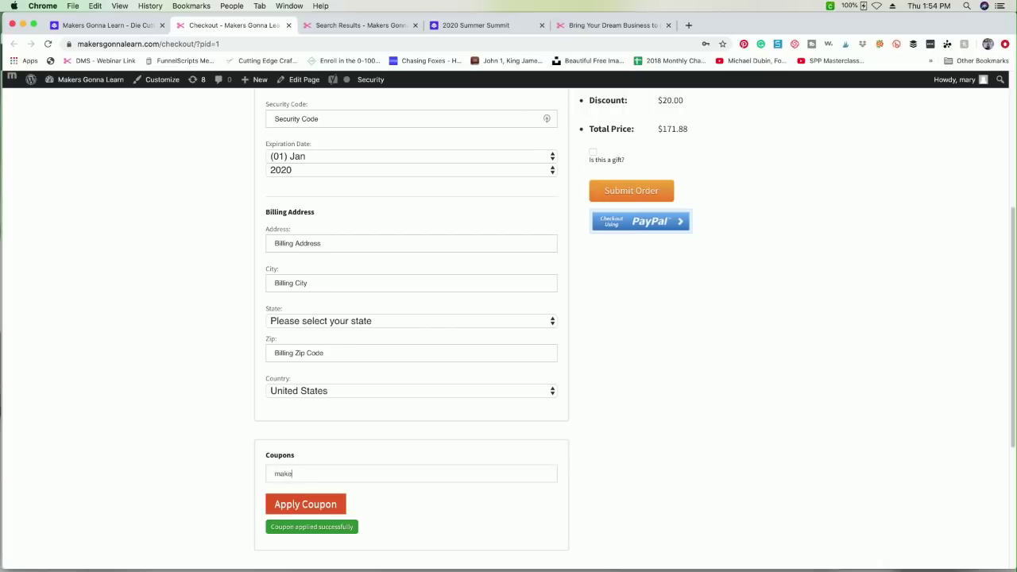
# Check the discount and total price in the yearly membership order summary, highlighting those lines.
pyautogui.scroll(1, 723, 386)
pyautogui.scroll(3, 722, 388)
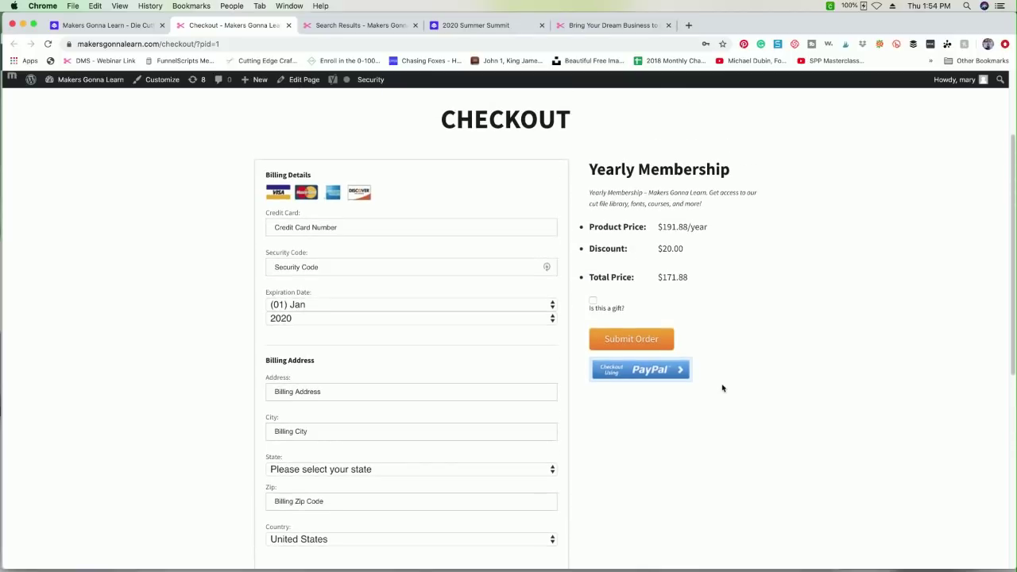
pyautogui.doubleClick(656, 251)
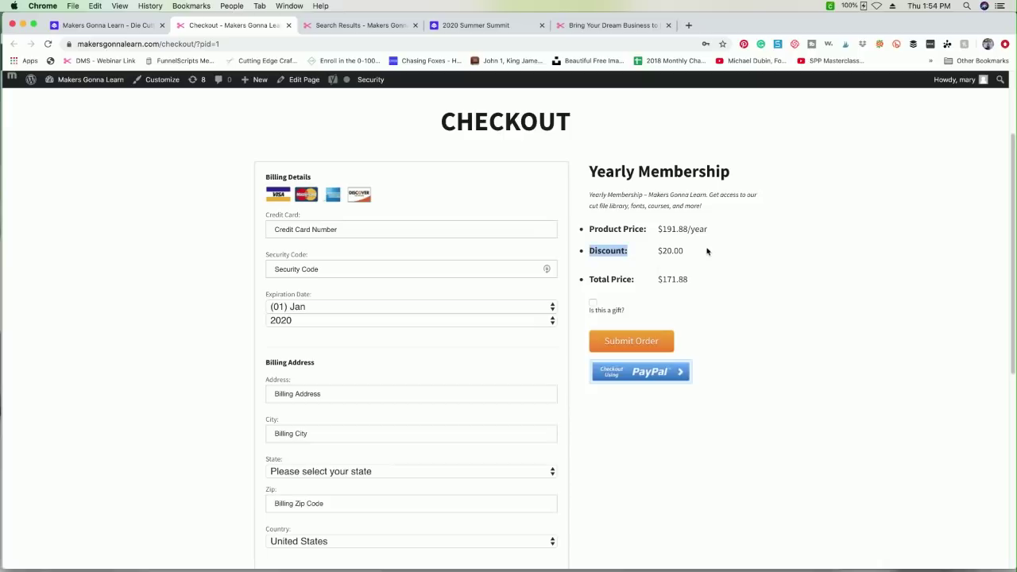
pyautogui.click(704, 256)
pyautogui.moveTo(690, 292); pyautogui.dragTo(720, 278)
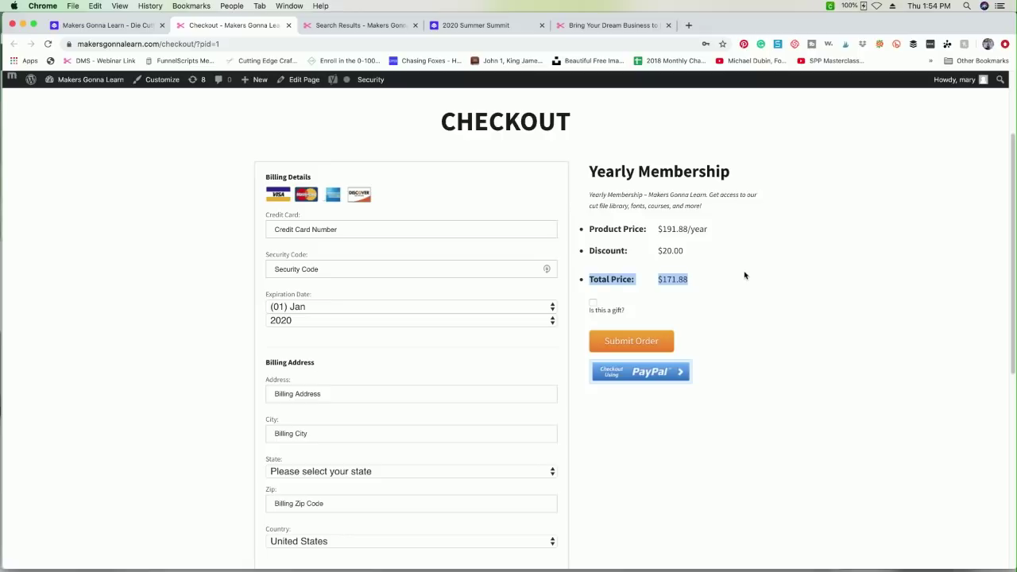
# Close the checkout page and review the join page down to the Membership Options plans.
pyautogui.click(288, 25)
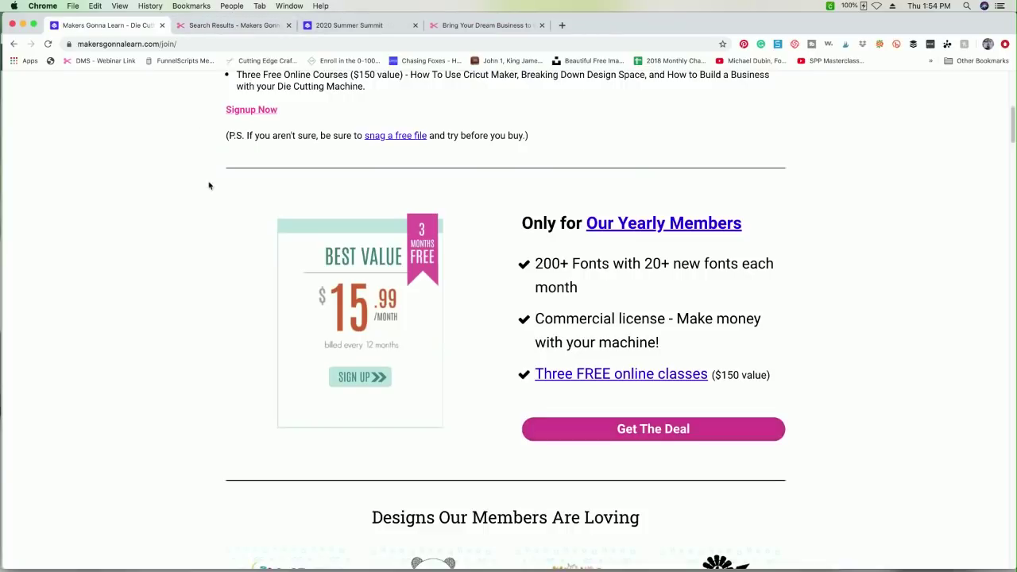
pyautogui.scroll(-7, 196, 346)
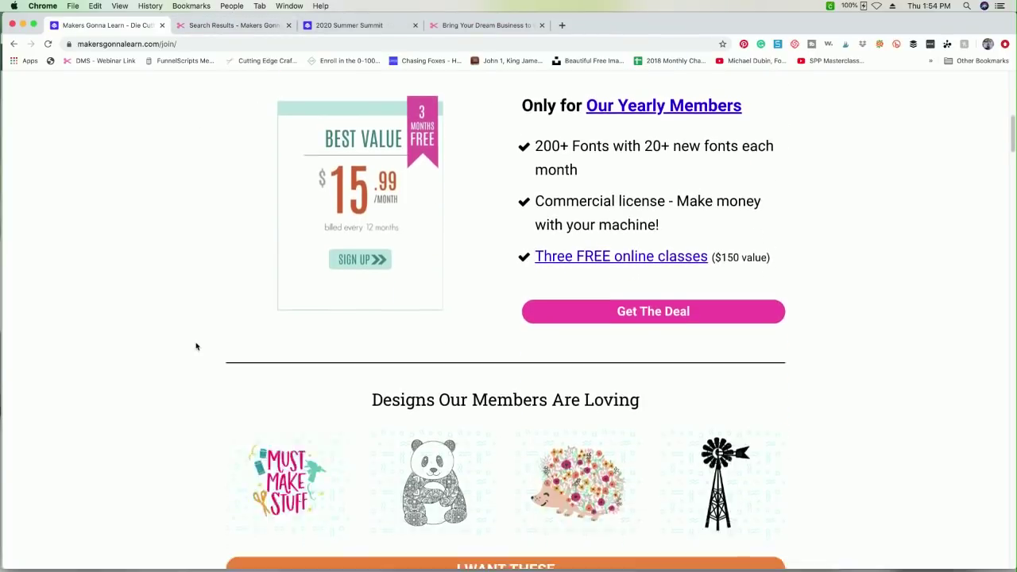
pyautogui.scroll(-8, 197, 346)
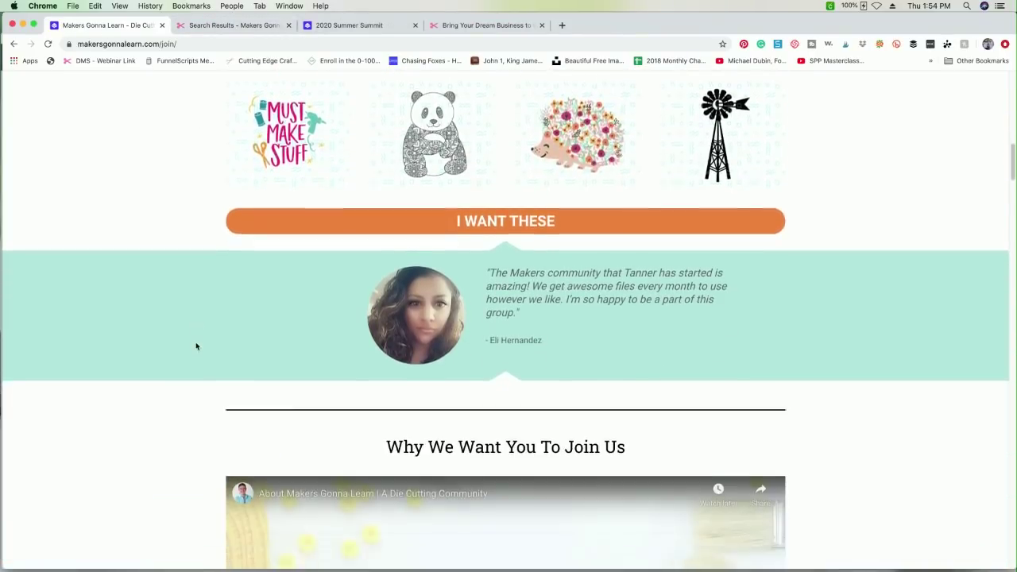
pyautogui.scroll(-10, 196, 347)
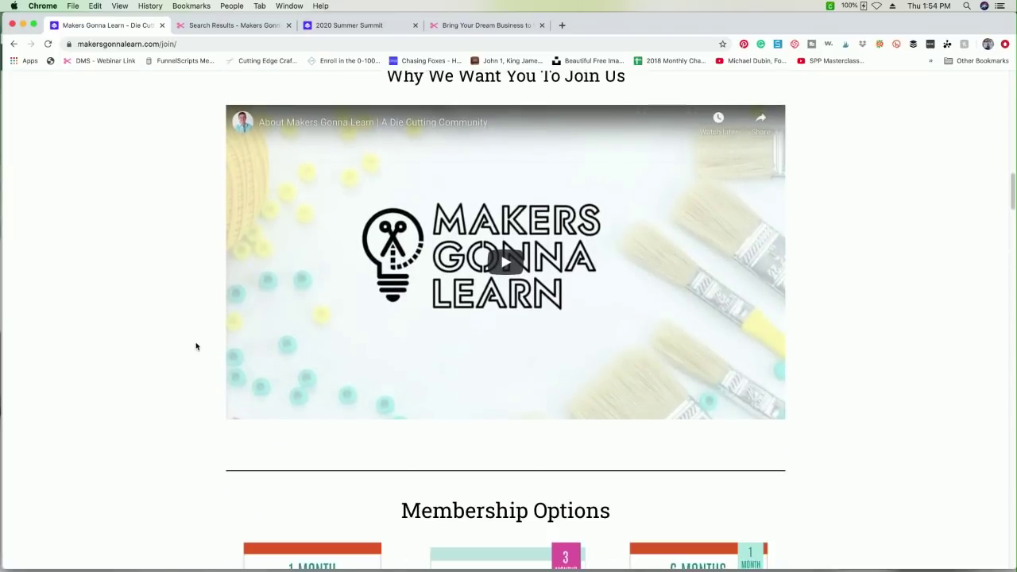
pyautogui.scroll(-3, 196, 346)
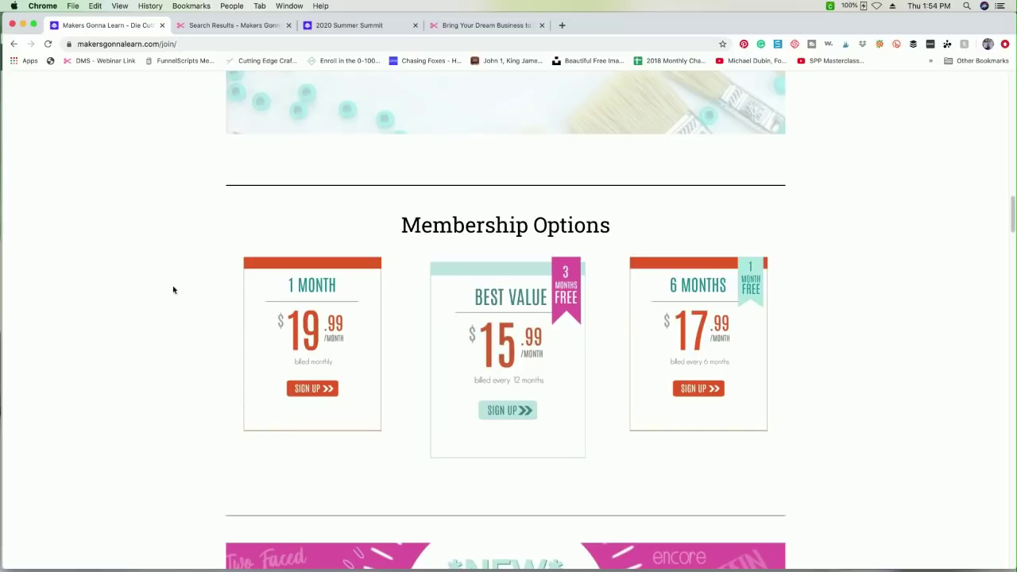
# Return to the font library and open the Gatsby font's page to view its details.
pyautogui.click(245, 26)
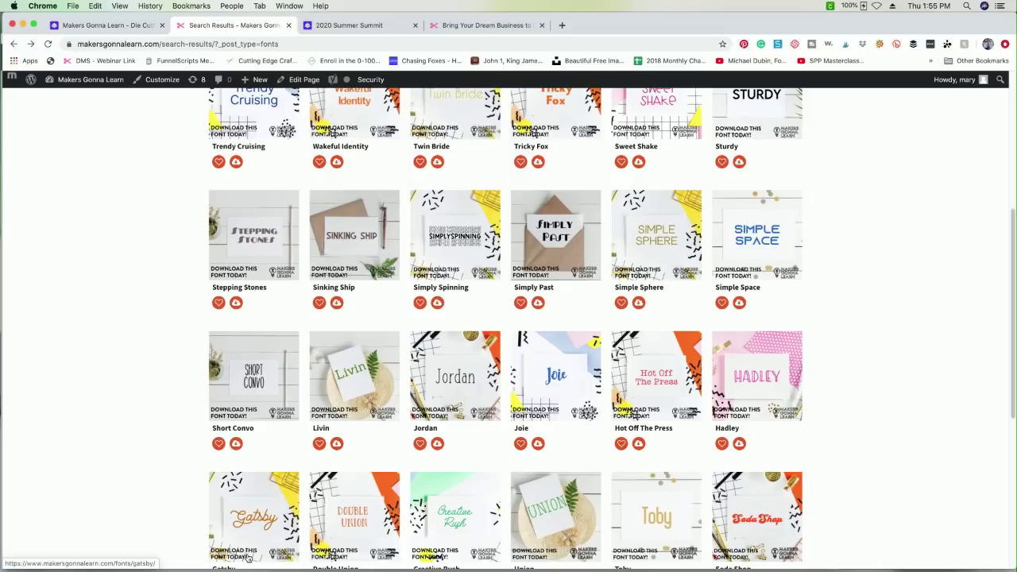
pyautogui.click(225, 483)
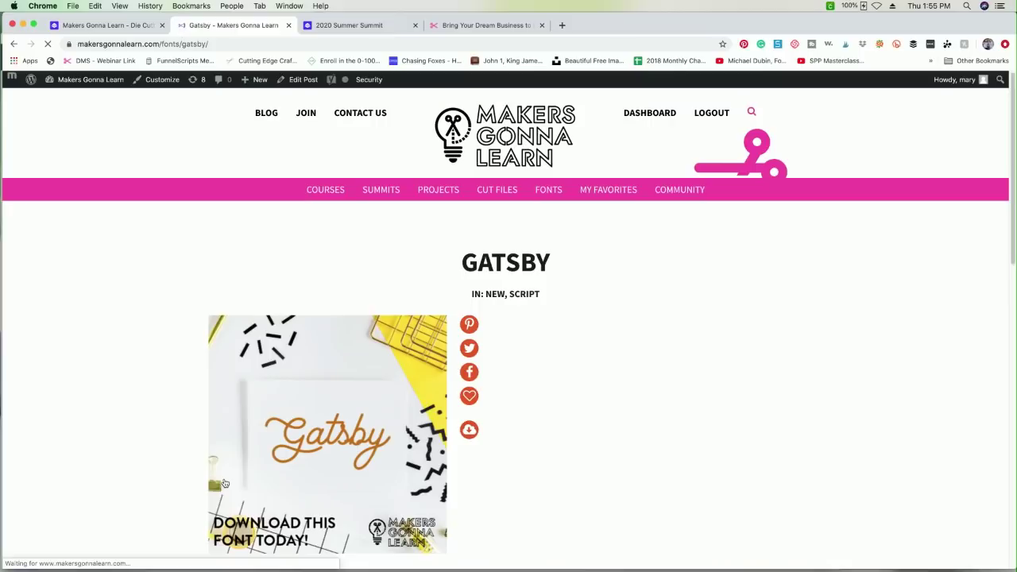
pyautogui.scroll(-2, 209, 363)
pyautogui.scroll(-2, 209, 364)
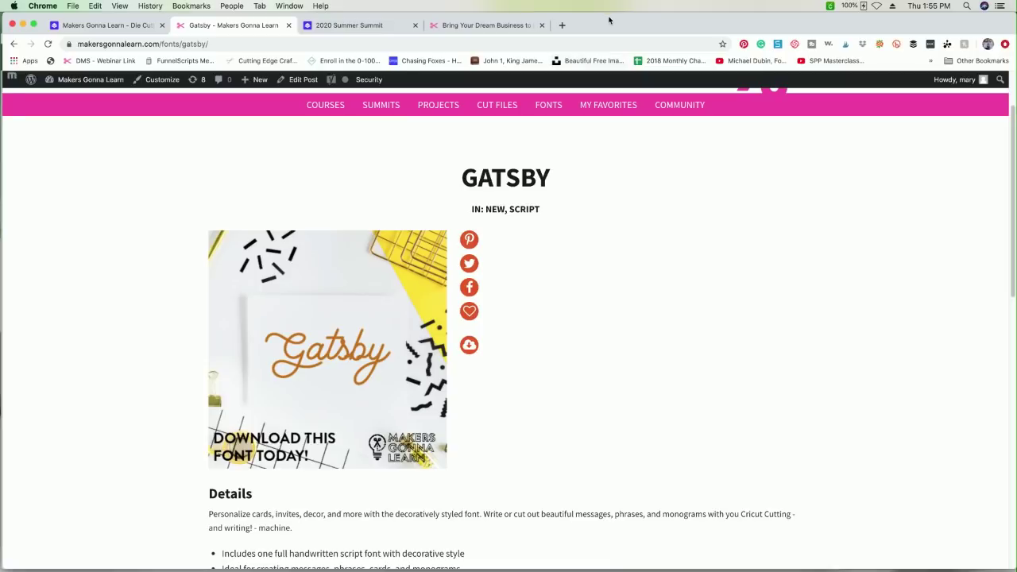
# Switch to Cricut Design Space and examine the fall card project, selecting the attached FALL letters on the card front.
pyautogui.moveTo(608, 20); pyautogui.dragTo(630, 20)
pyautogui.click(18, 369)
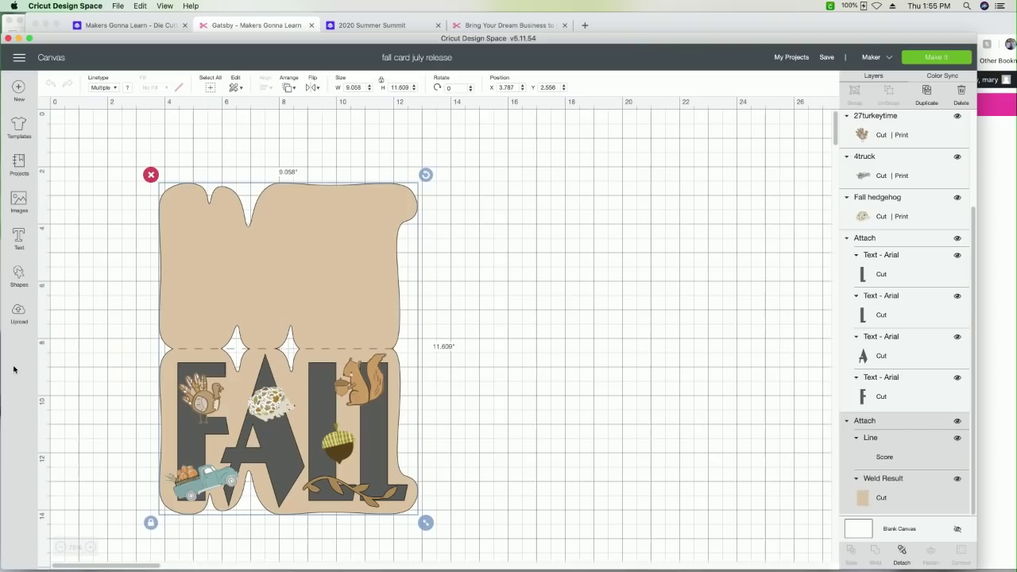
pyautogui.scroll(-1, 565, 334)
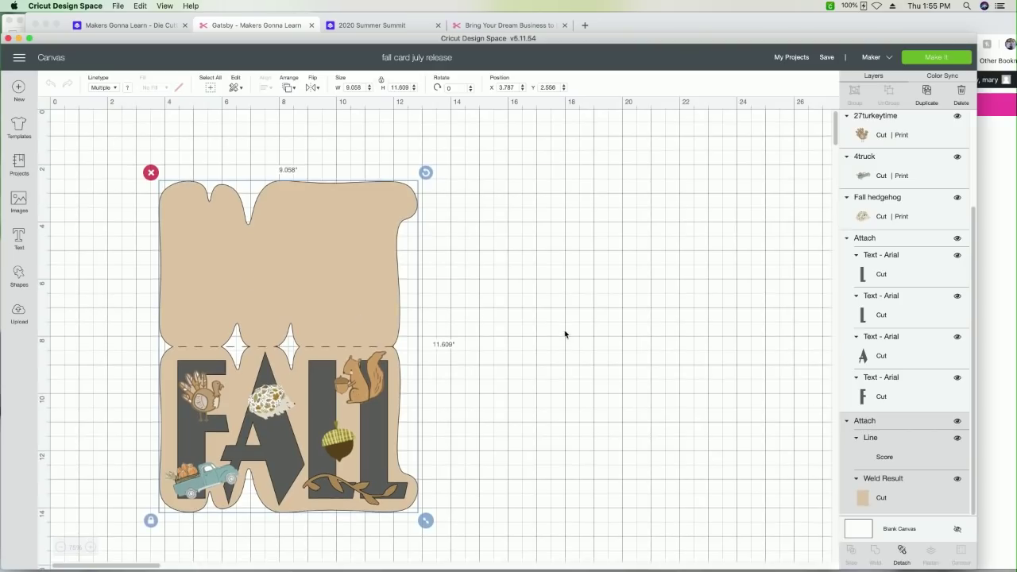
pyautogui.scroll(-3, 565, 334)
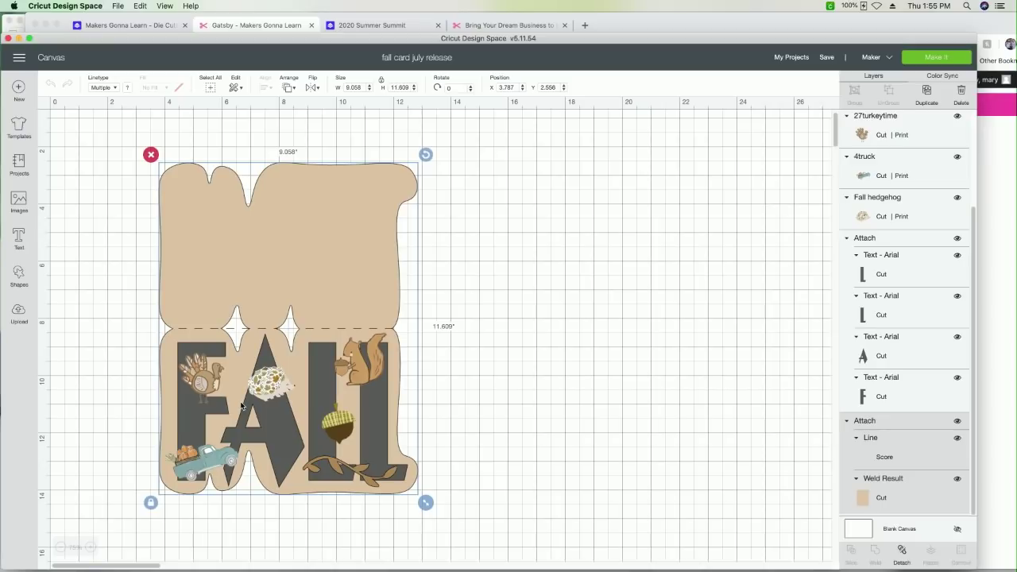
pyautogui.click(242, 405)
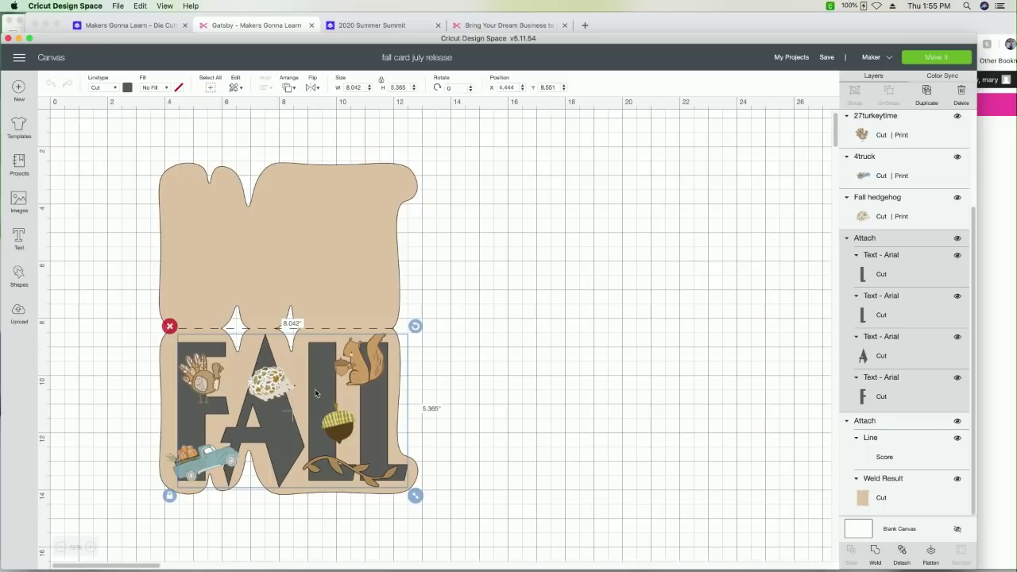
# Duplicate the tan scored card base, place the copy beside the original, and delete that copy.
pyautogui.click(338, 286)
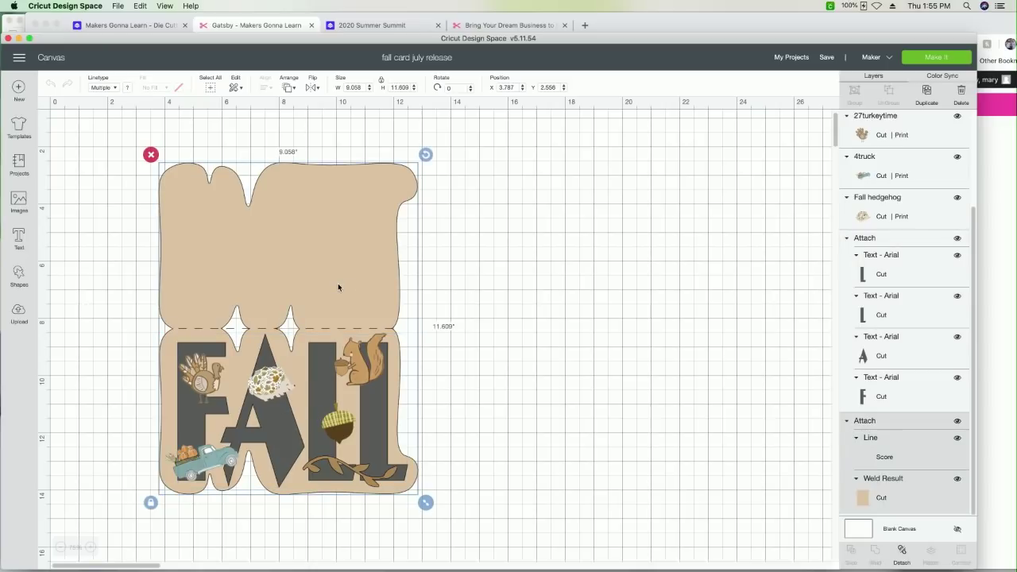
pyautogui.click(925, 90)
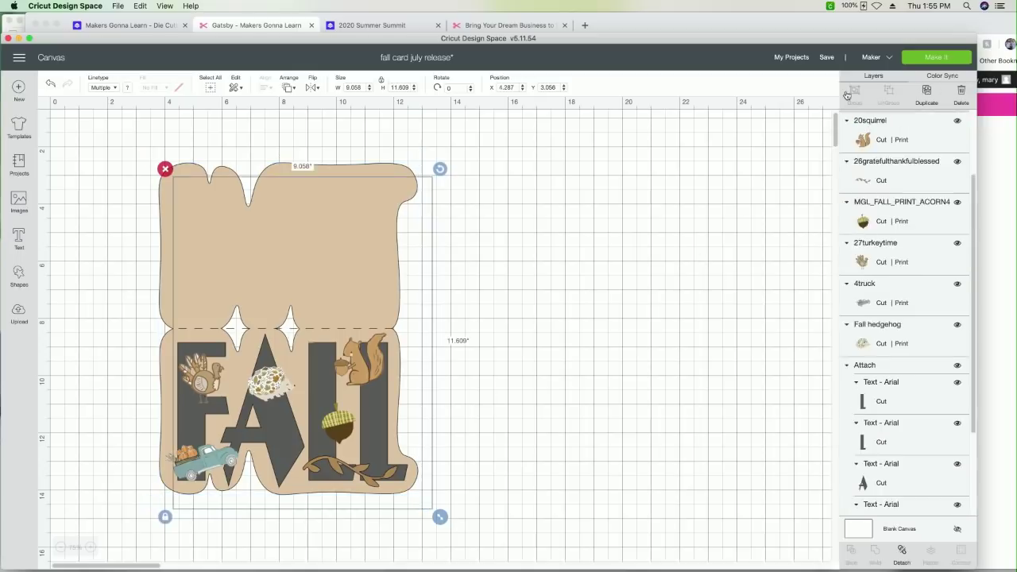
pyautogui.moveTo(375, 259); pyautogui.dragTo(675, 235)
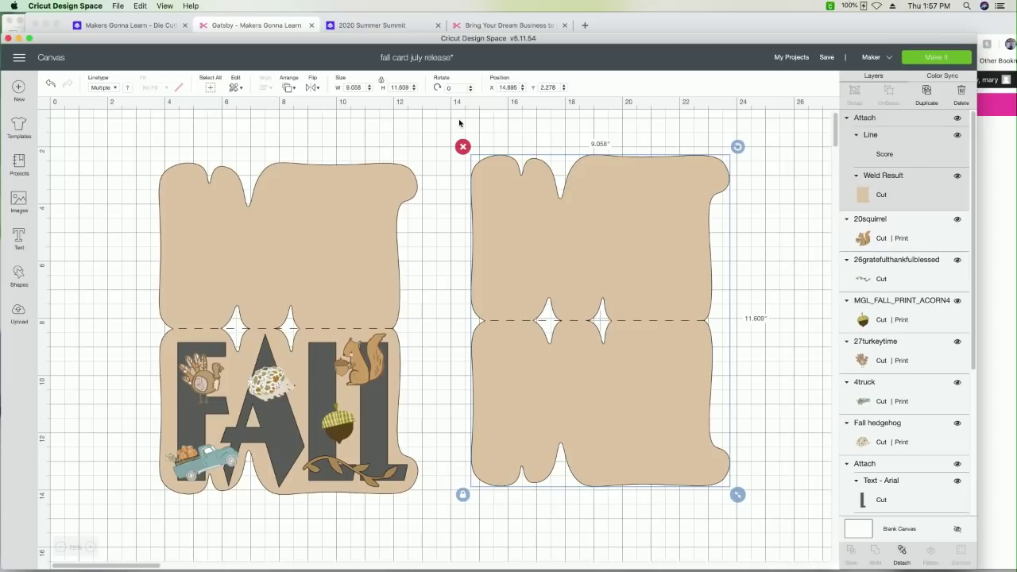
pyautogui.click(462, 147)
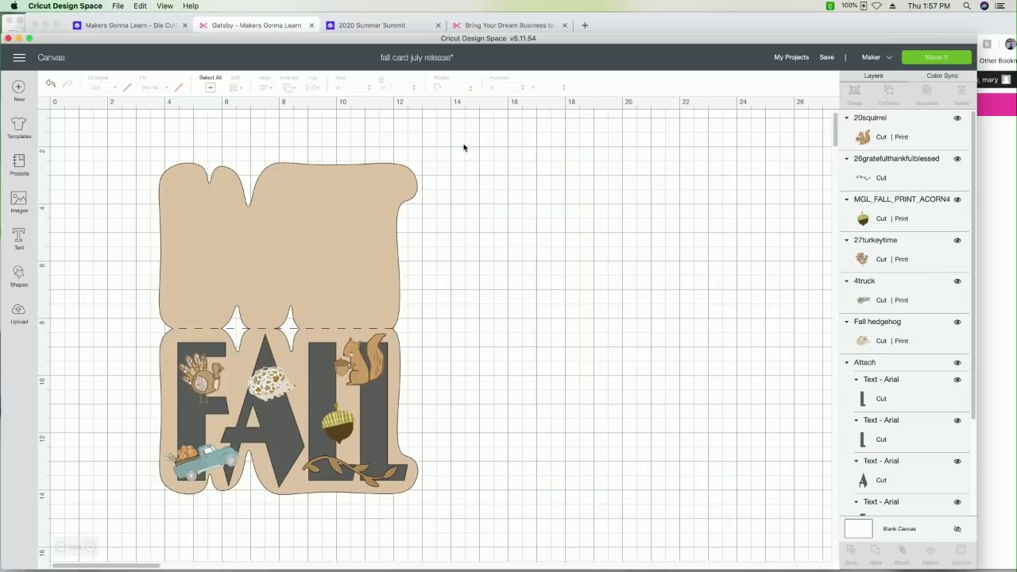
# Examine the FALL card front up close, selecting the hedgehog, acorn and pumpkin truck images in turn.
pyautogui.click(93, 547)
pyautogui.click(94, 547)
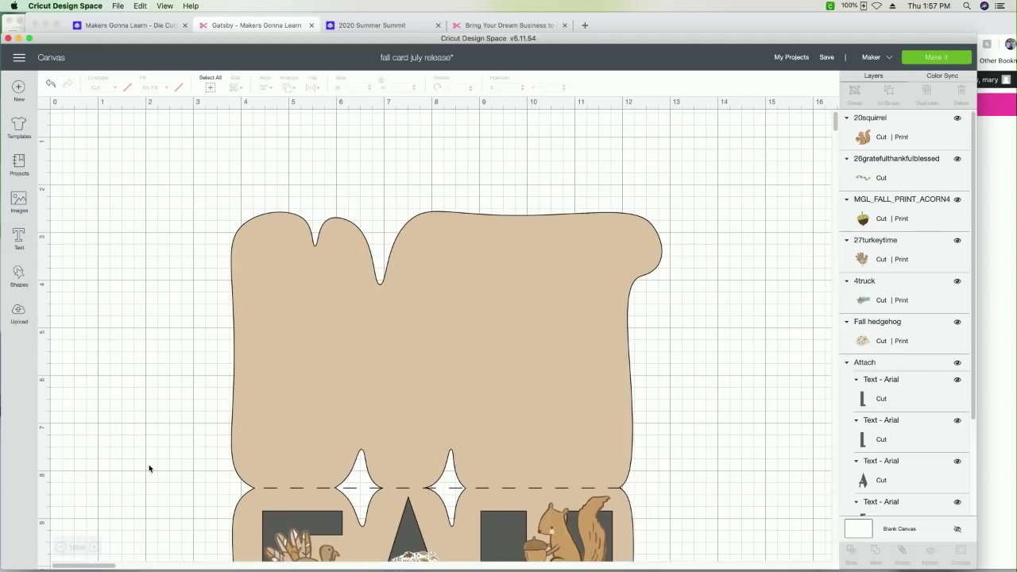
pyautogui.scroll(-3, 150, 470)
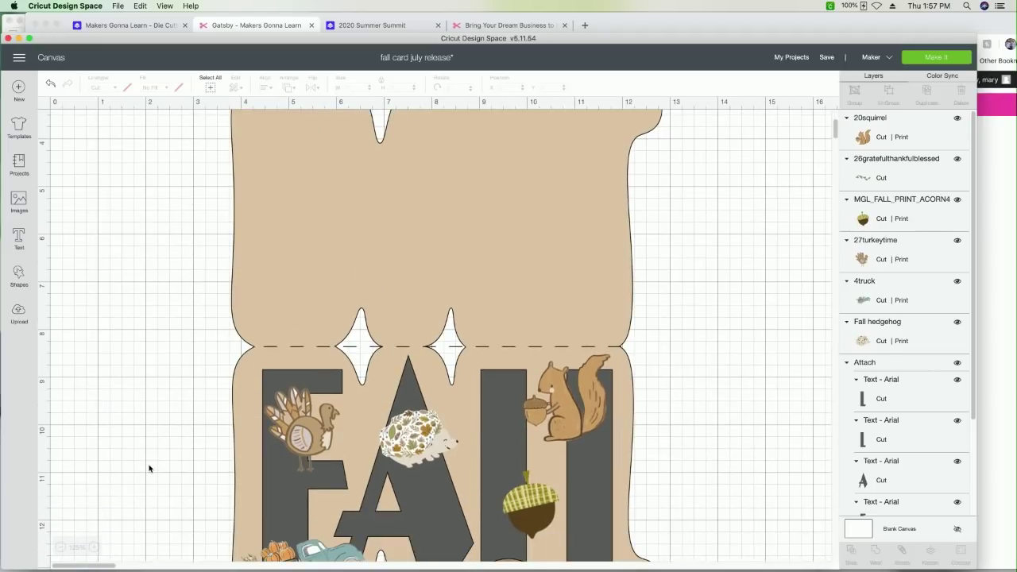
pyautogui.scroll(-4, 159, 424)
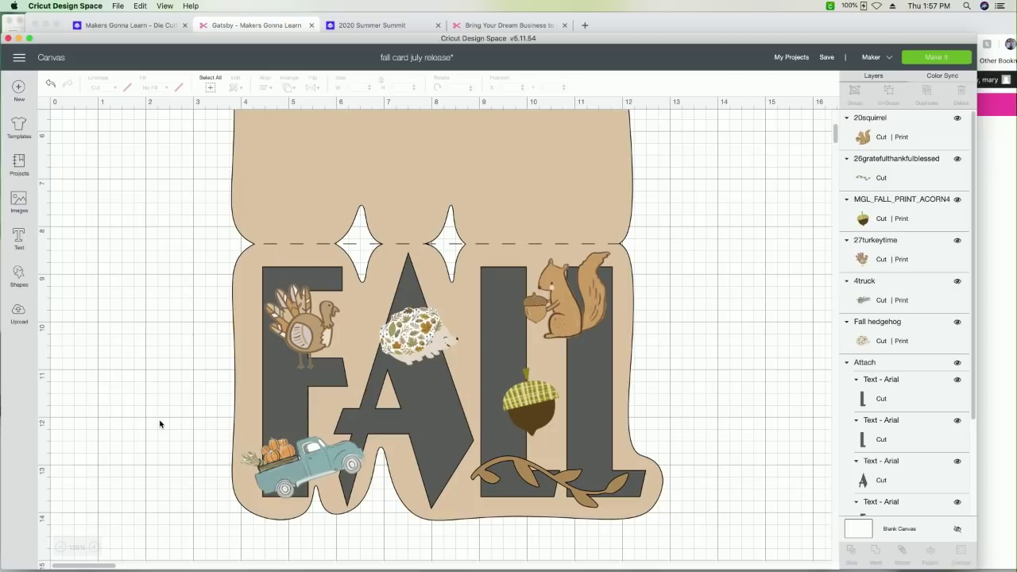
pyautogui.click(404, 347)
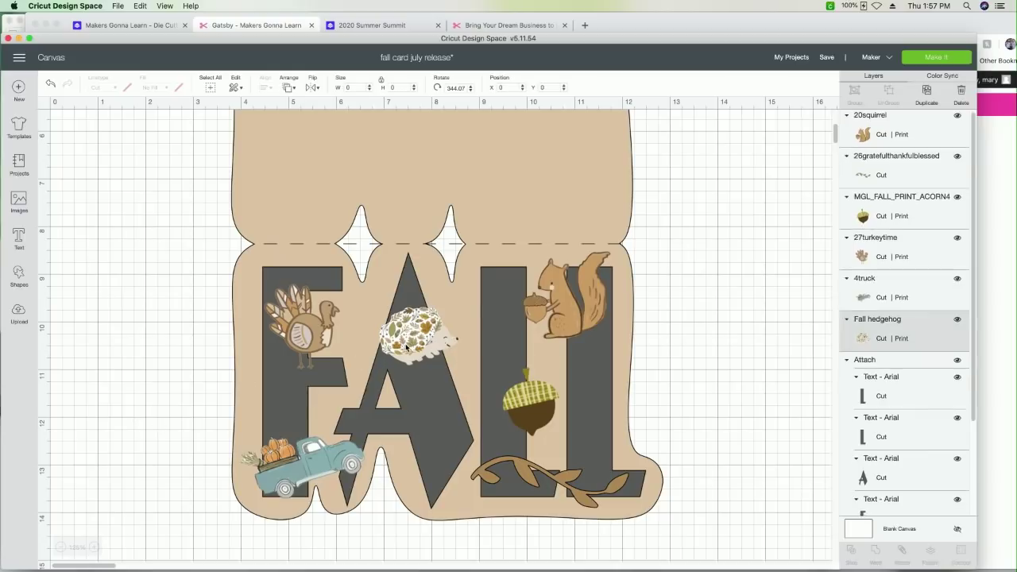
pyautogui.click(514, 397)
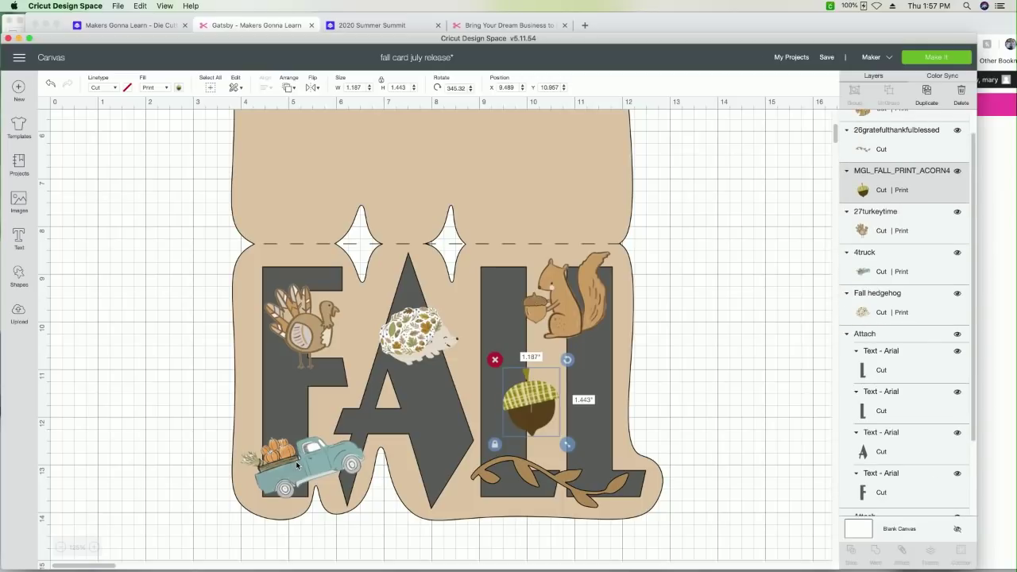
pyautogui.click(297, 466)
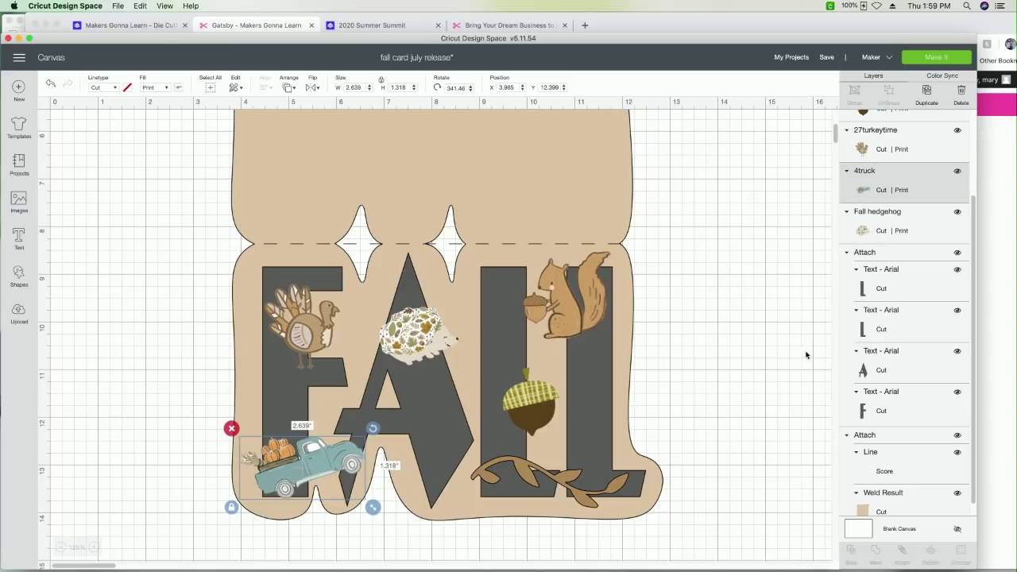
pyautogui.click(748, 341)
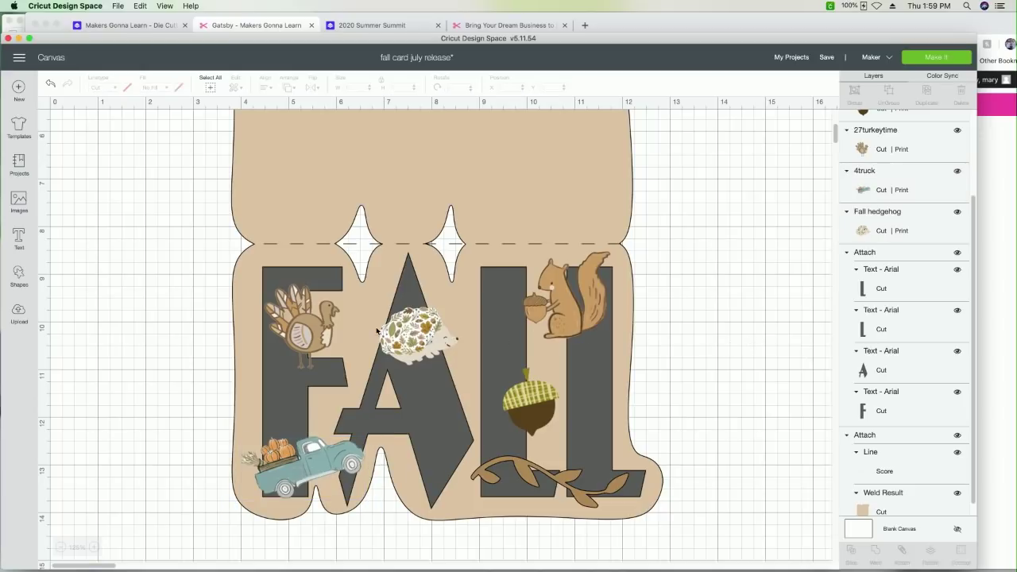
# Look briefly at the image upload page, and return to the canvas to review the whole fall card and its truck image.
pyautogui.click(20, 317)
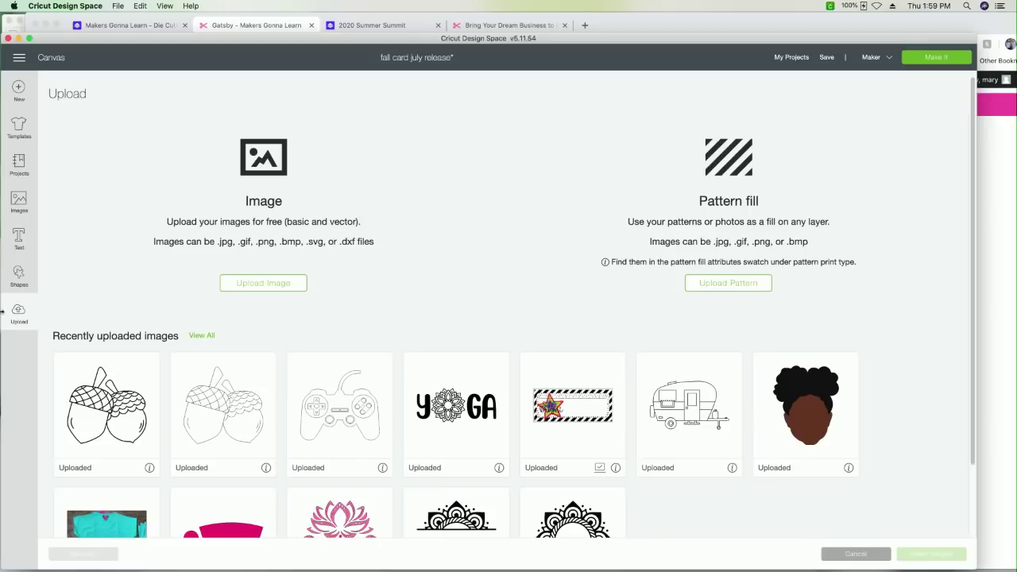
pyautogui.click(11, 313)
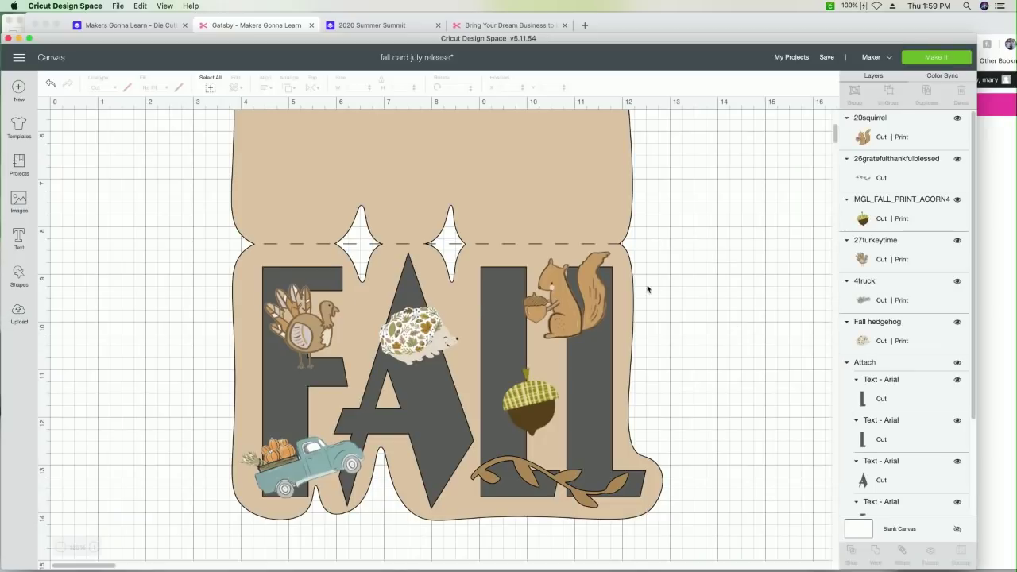
pyautogui.click(62, 546)
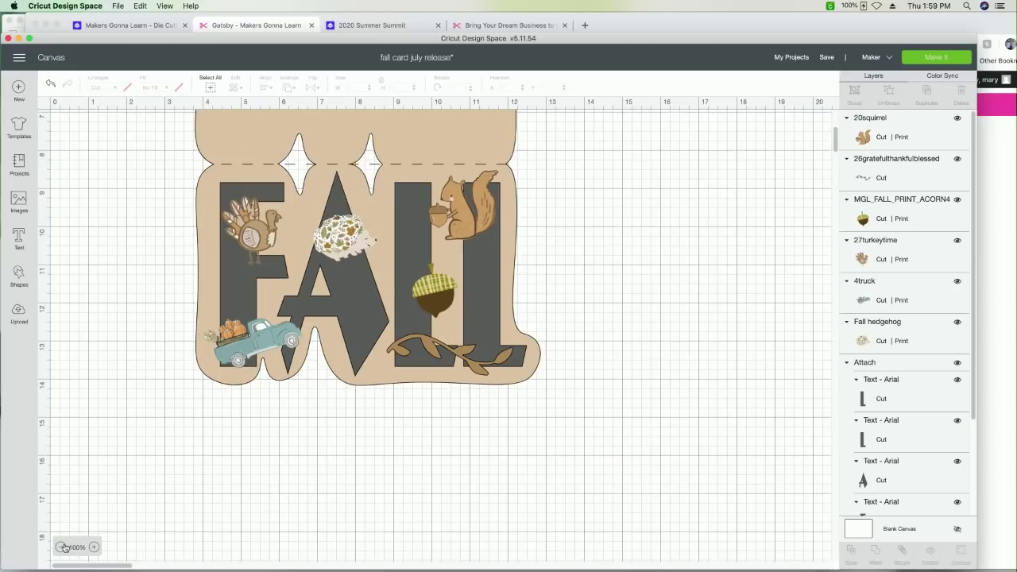
pyautogui.scroll(3, 204, 465)
pyautogui.click(204, 464)
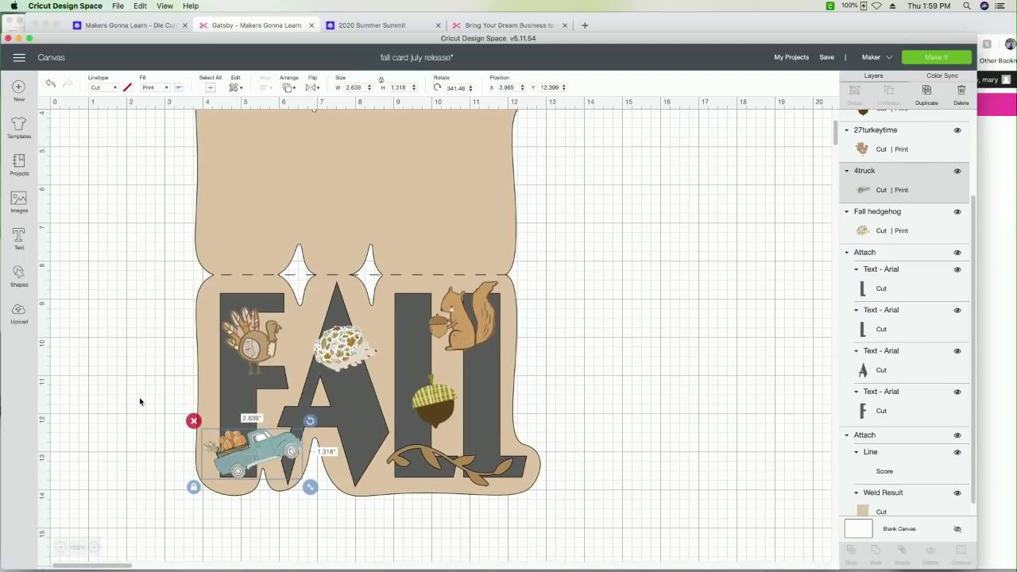
pyautogui.click(116, 352)
pyautogui.scroll(4, 143, 343)
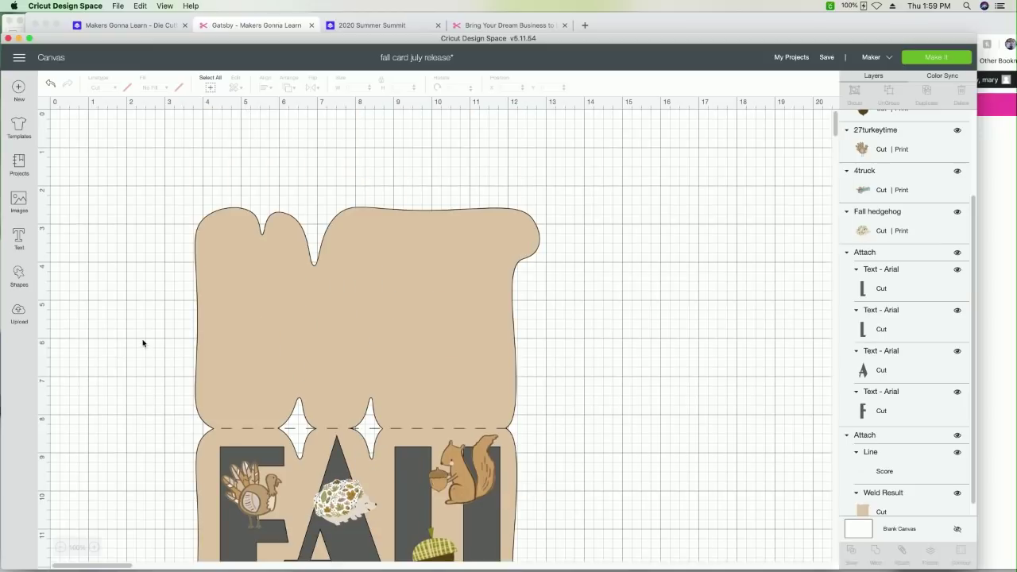
pyautogui.scroll(-1, 143, 344)
pyautogui.scroll(-2, 143, 343)
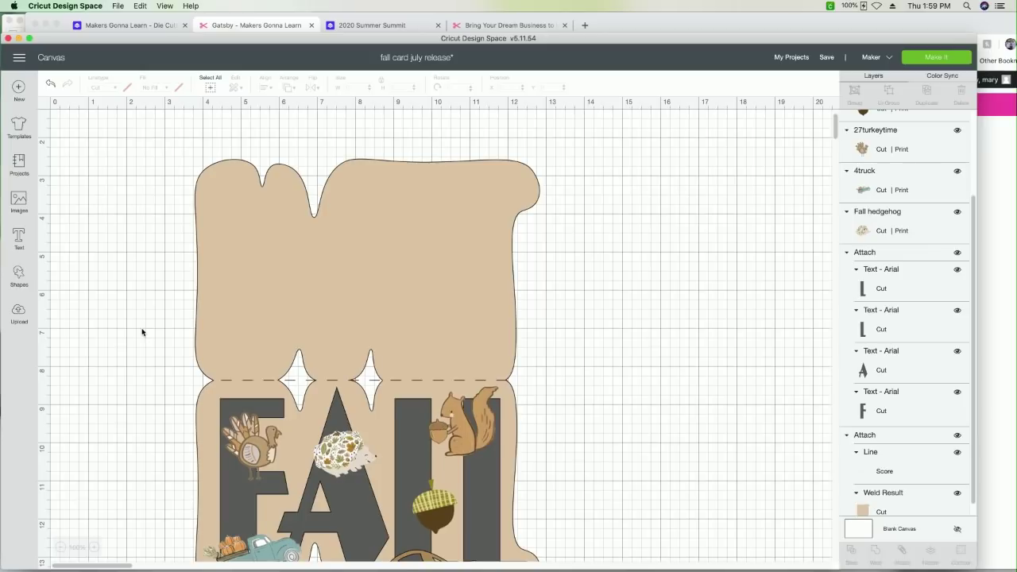
pyautogui.scroll(-1, 142, 332)
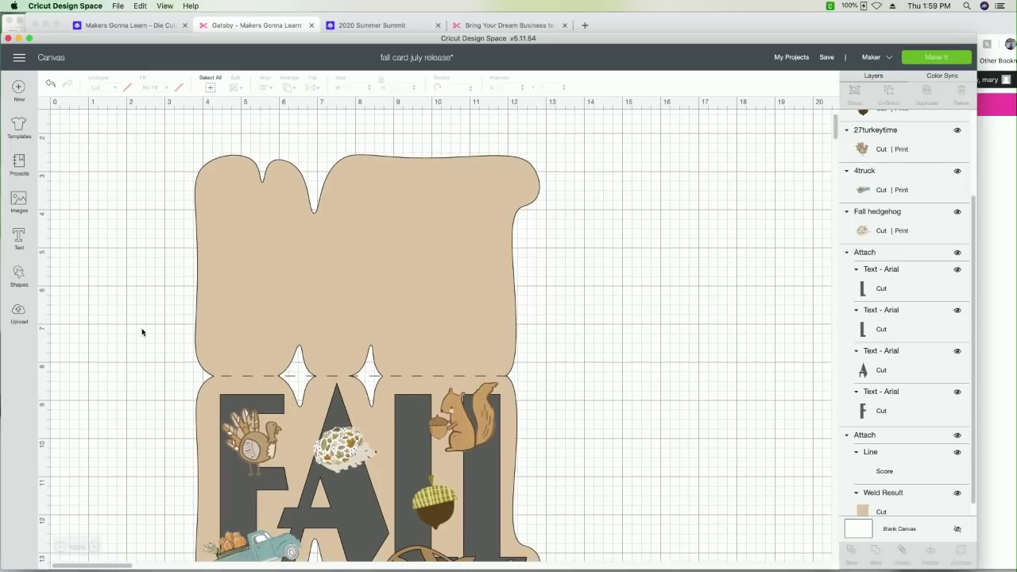
pyautogui.scroll(-4, 142, 333)
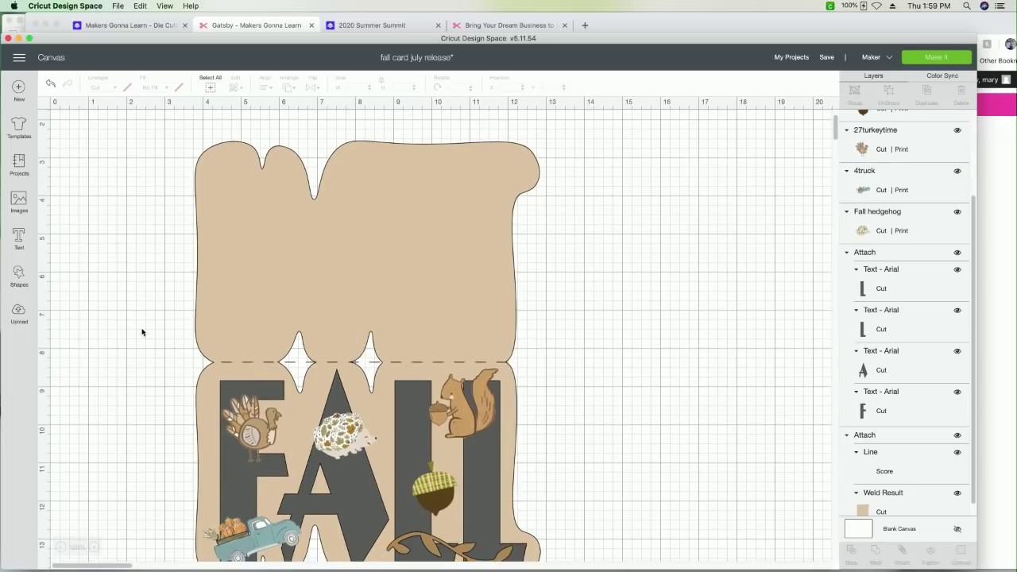
pyautogui.scroll(2, 142, 332)
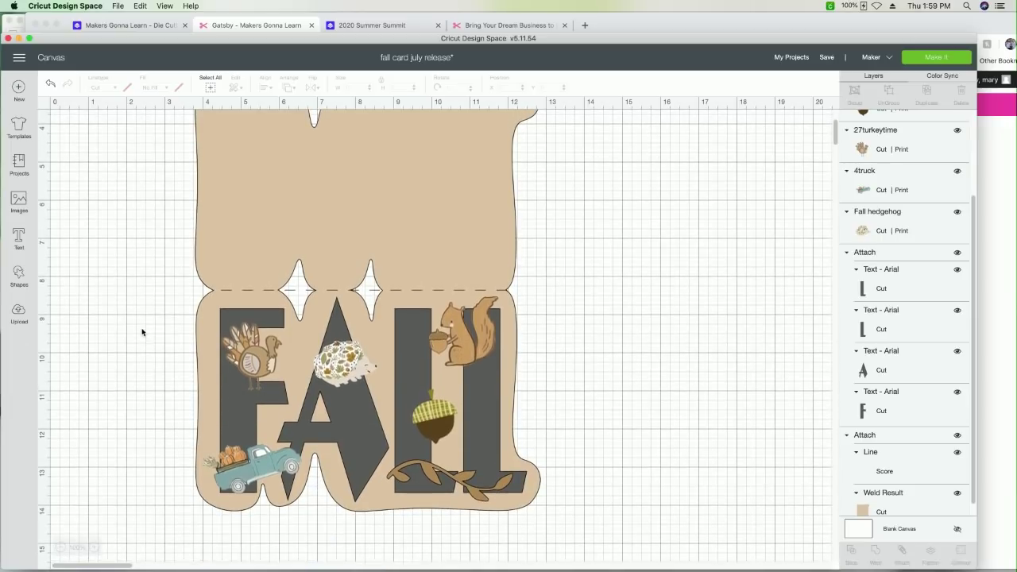
pyautogui.scroll(1, 142, 333)
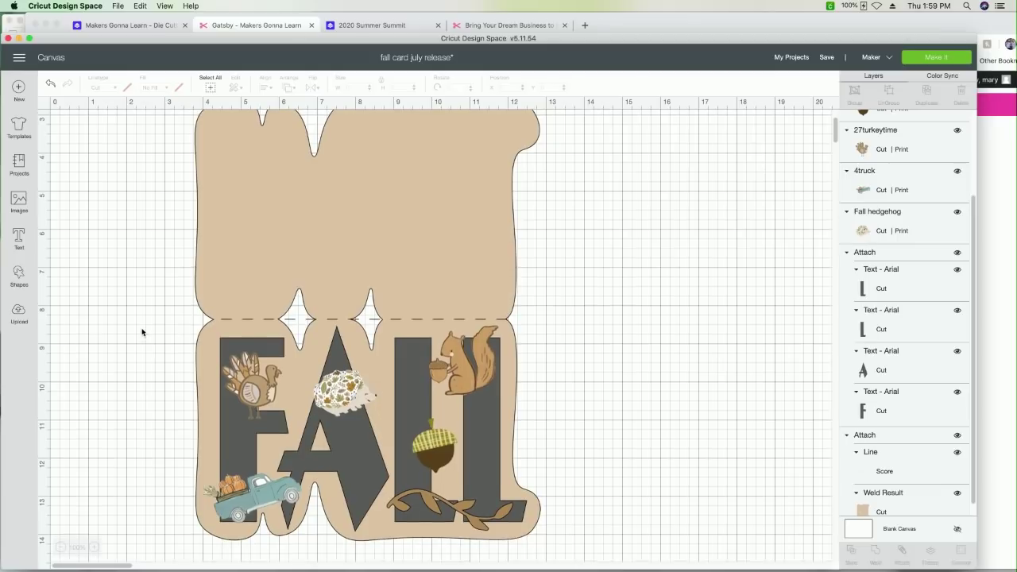
pyautogui.scroll(2, 142, 332)
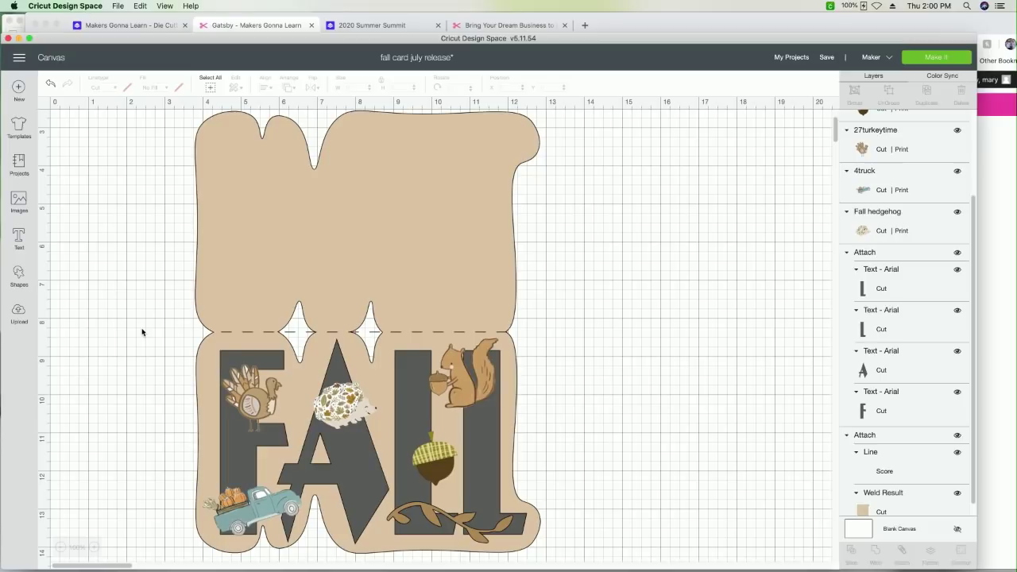
# View all uploaded images and search them for "drop shadow".
pyautogui.click(19, 313)
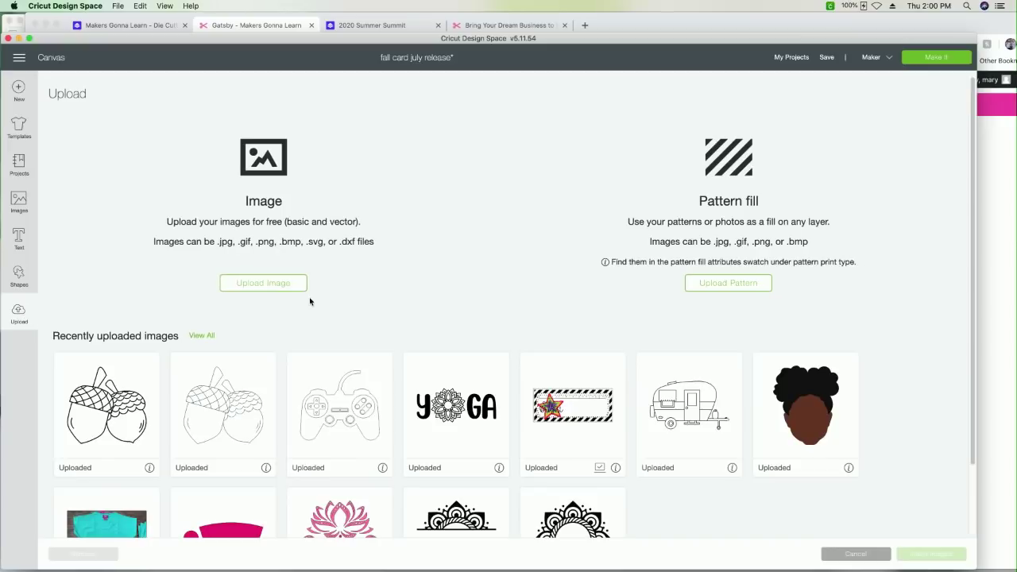
pyautogui.click(198, 336)
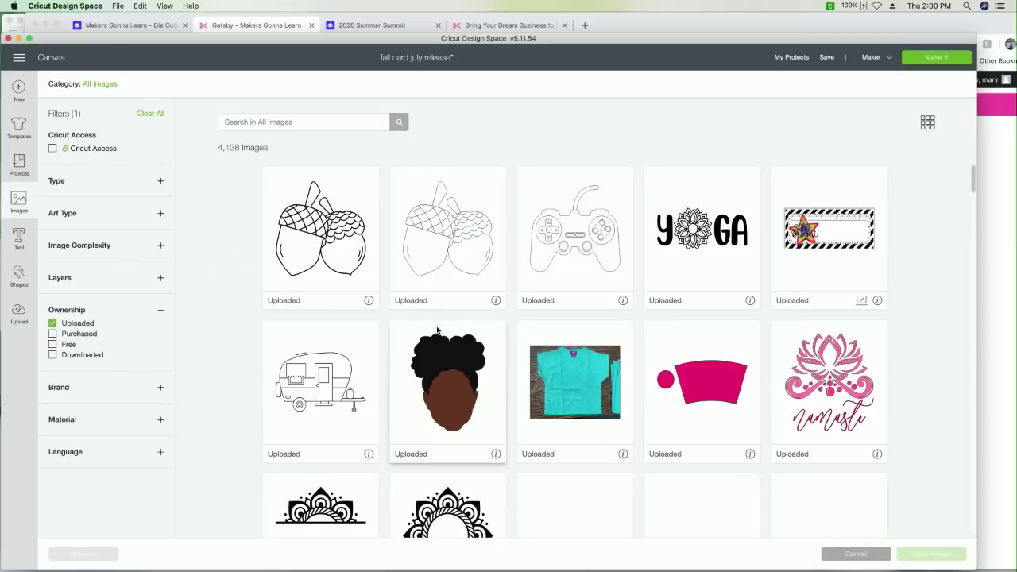
pyautogui.scroll(-2, 526, 371)
pyautogui.scroll(2, 526, 370)
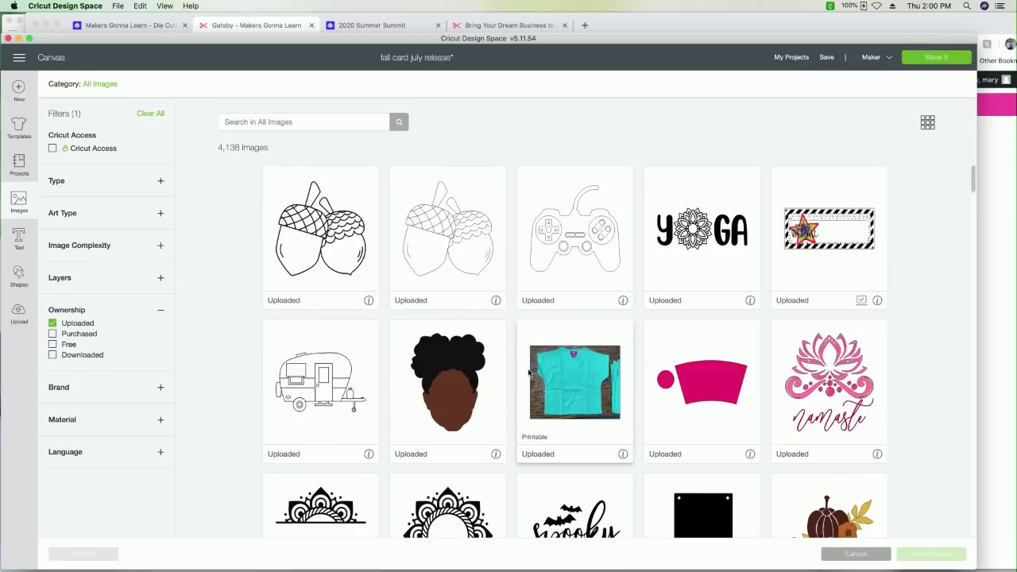
pyautogui.click(310, 117)
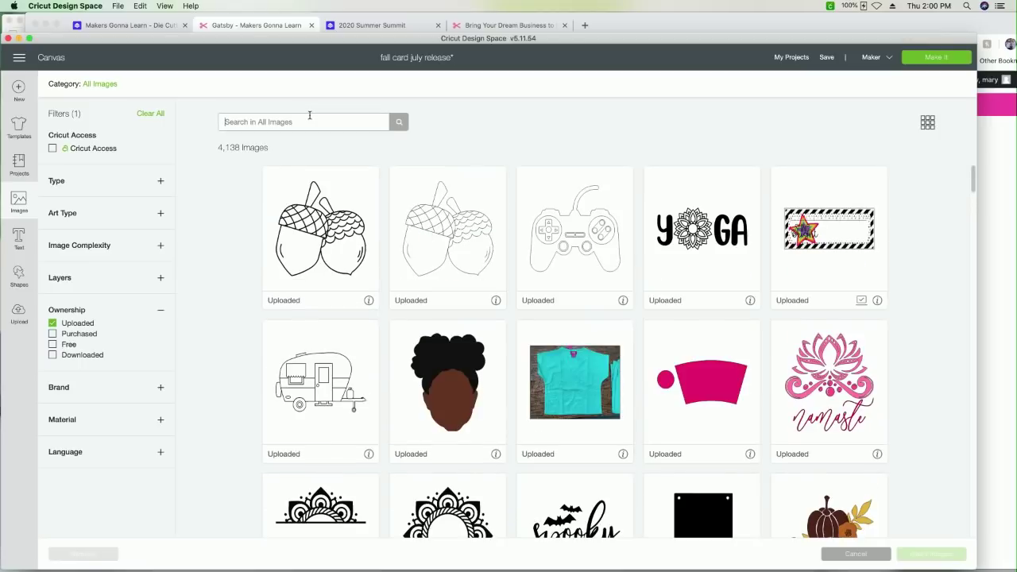
pyautogui.write('drop shadow')
pyautogui.press('Return')
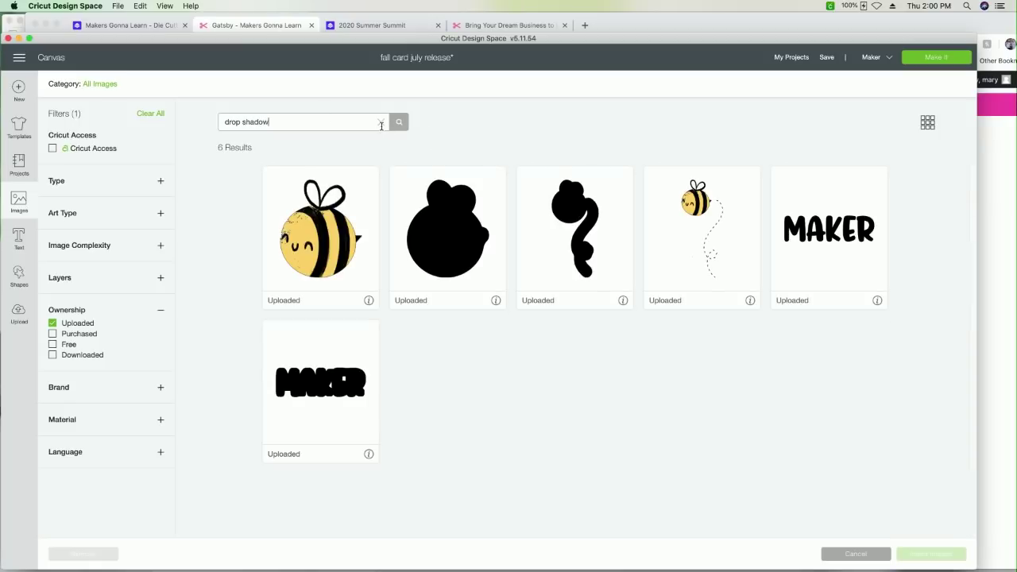
# Clear the "drop shadow" search and browse all uploaded images for the plain outline shape of the FALL card.
pyautogui.click(381, 124)
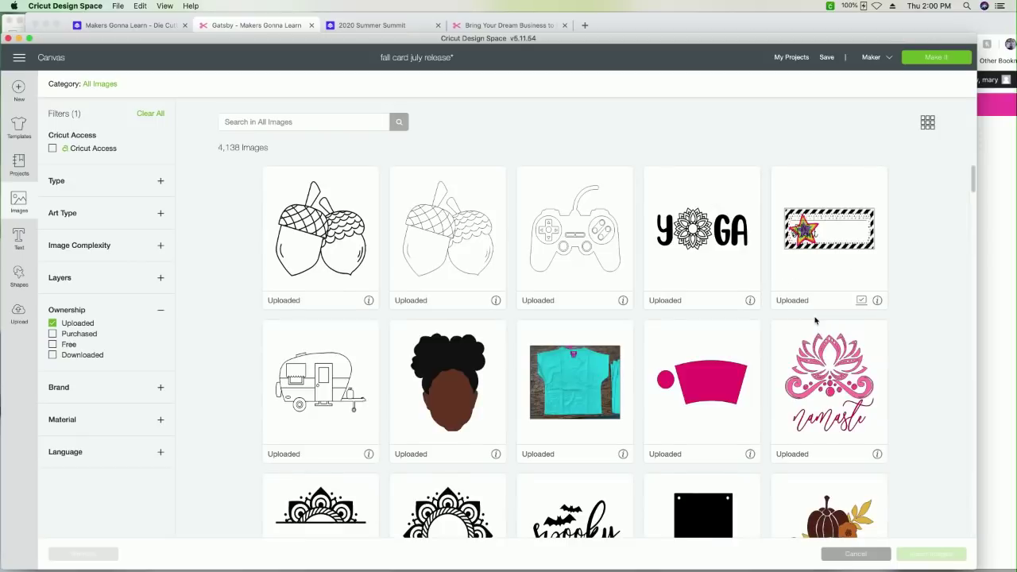
pyautogui.scroll(-2, 816, 319)
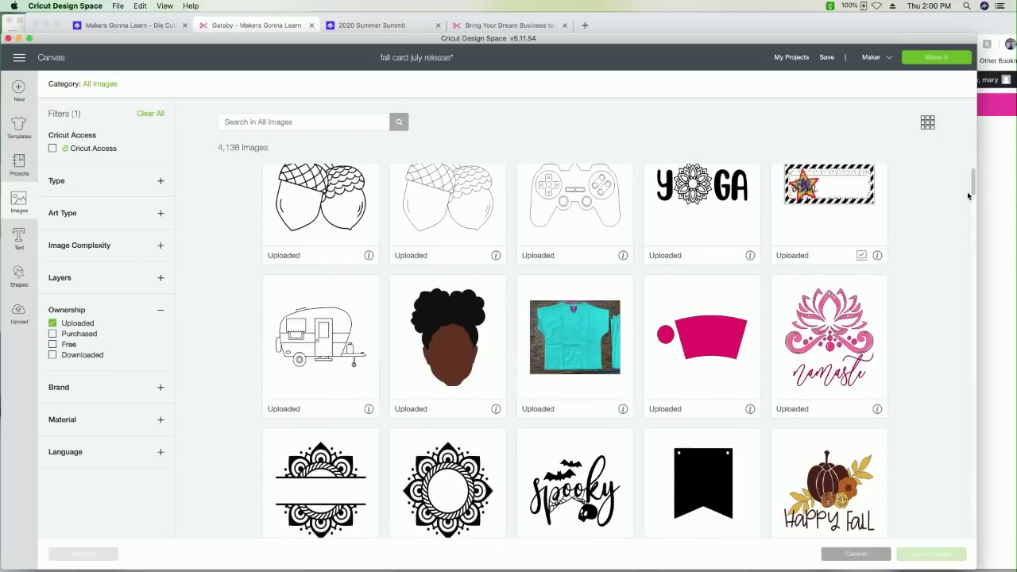
pyautogui.moveTo(972, 191); pyautogui.dragTo(945, 472)
pyautogui.scroll(-10, 944, 472)
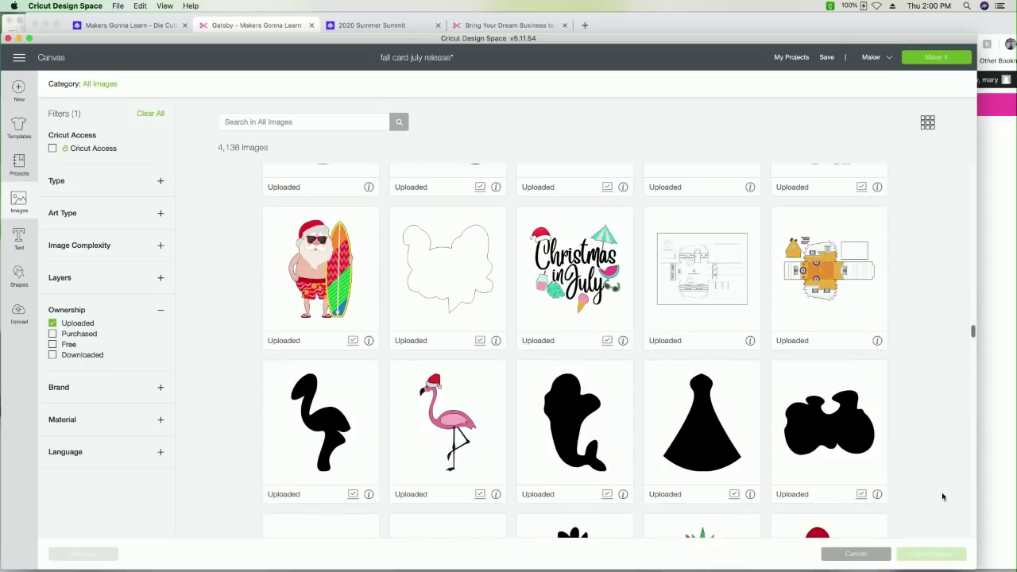
pyautogui.scroll(-5, 942, 502)
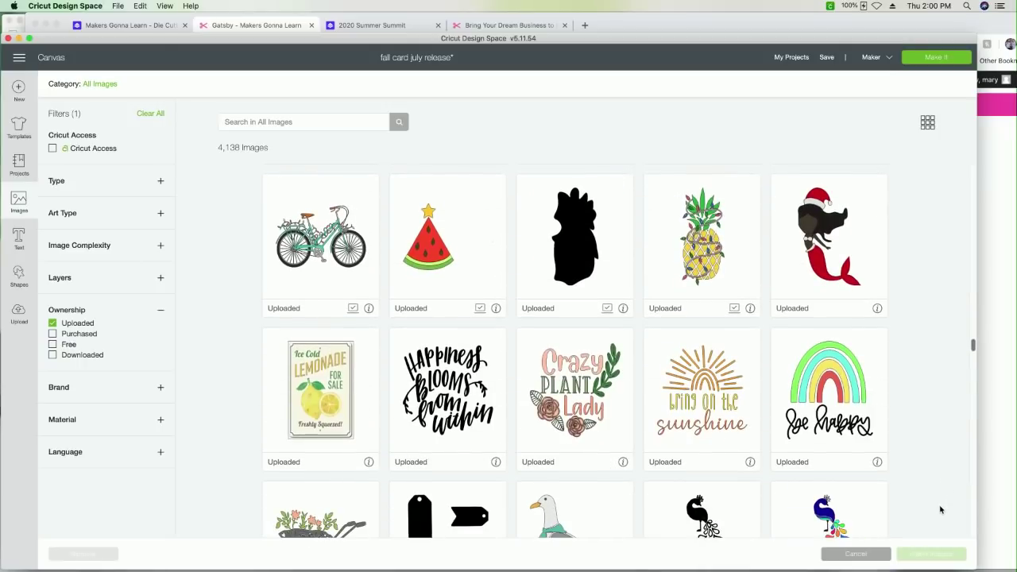
pyautogui.scroll(-15, 940, 509)
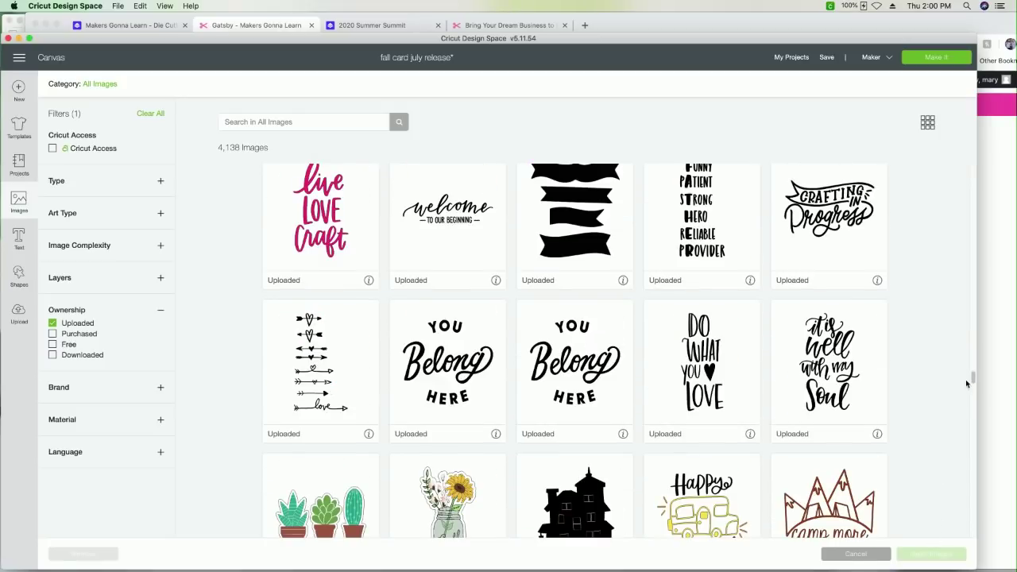
pyautogui.moveTo(974, 378); pyautogui.dragTo(955, 495)
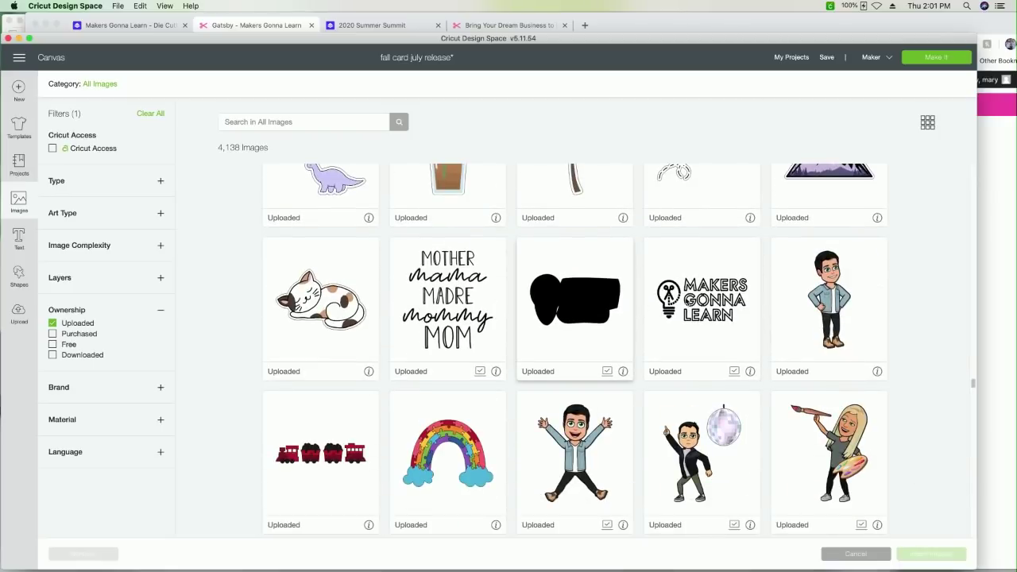
pyautogui.scroll(2, 973, 383)
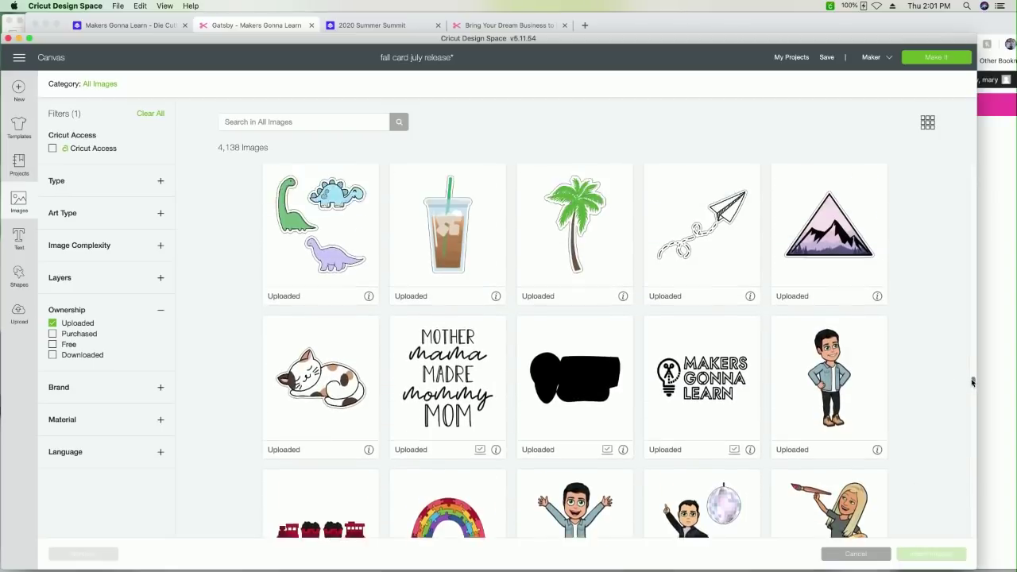
pyautogui.scroll(10, 973, 382)
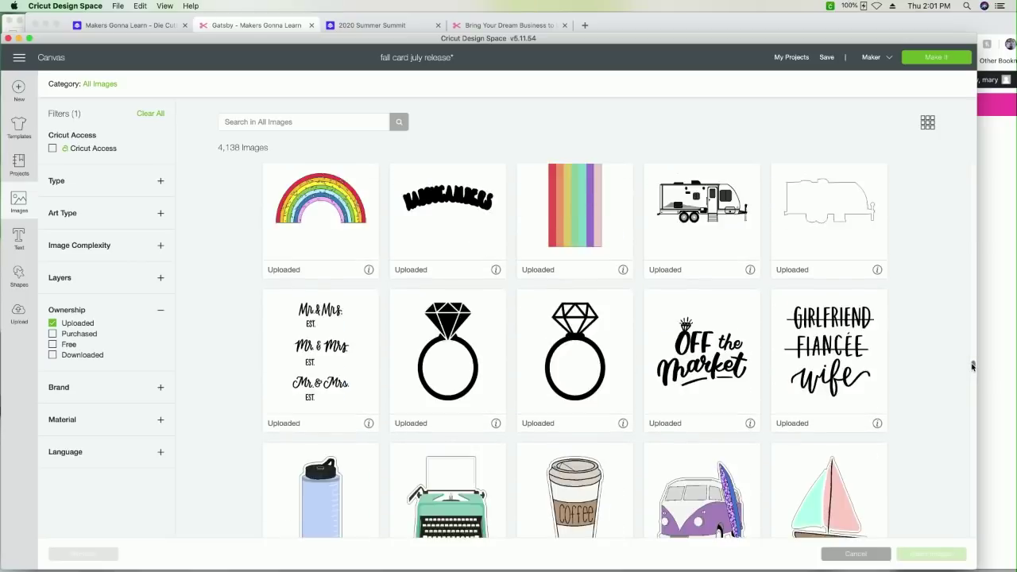
pyautogui.scroll(15, 972, 358)
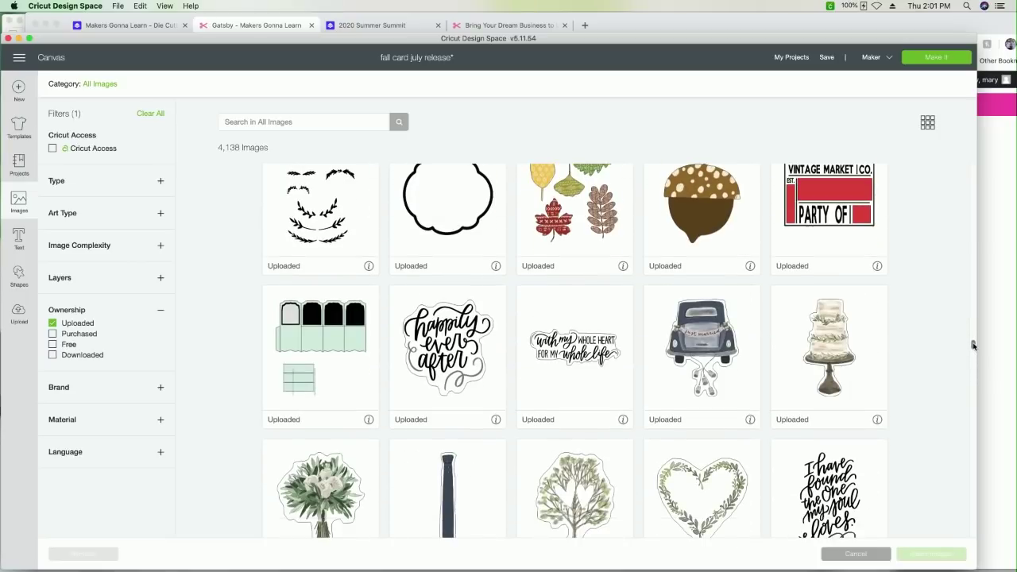
pyautogui.scroll(8, 974, 345)
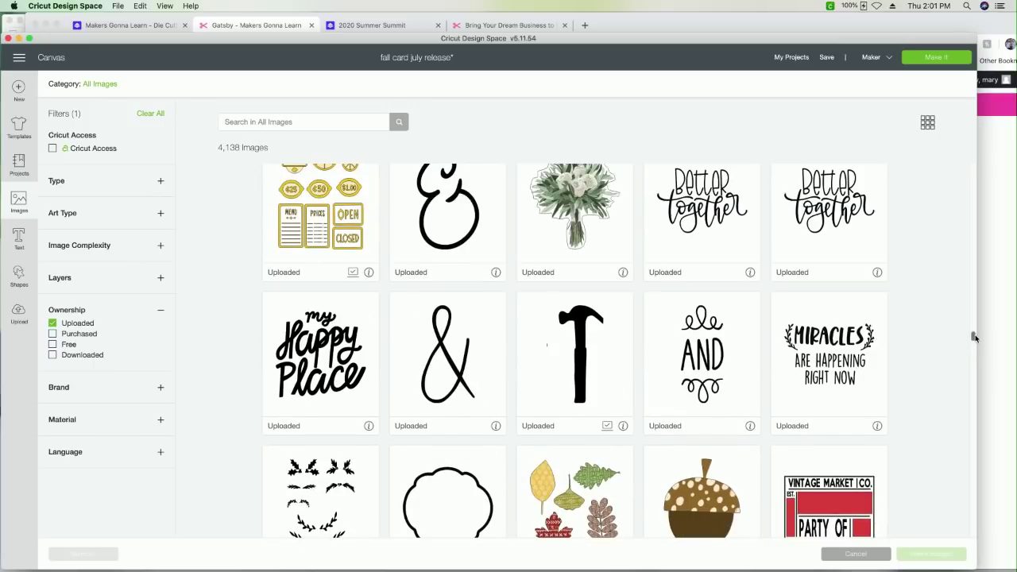
pyautogui.scroll(10, 974, 334)
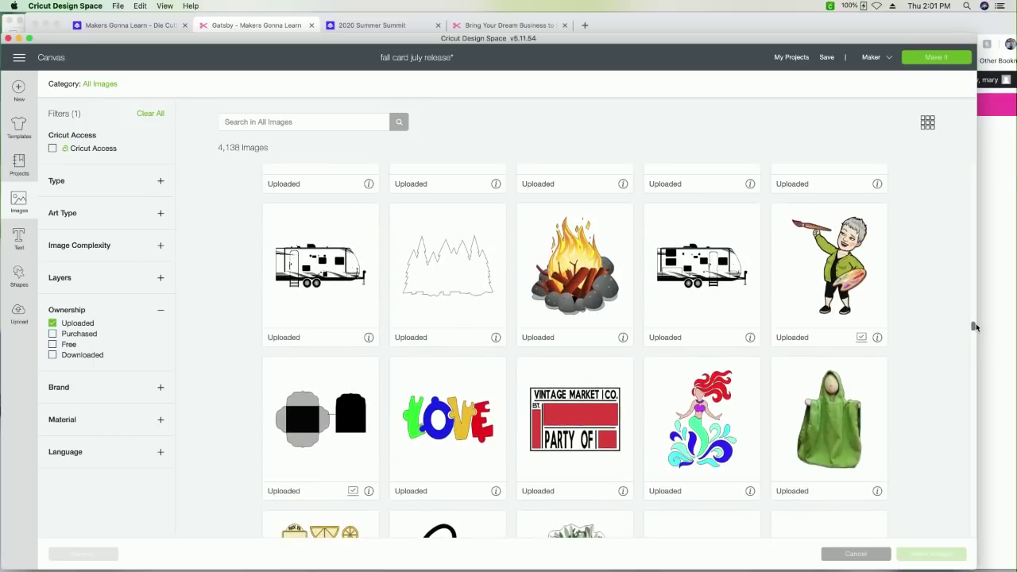
pyautogui.scroll(6, 974, 321)
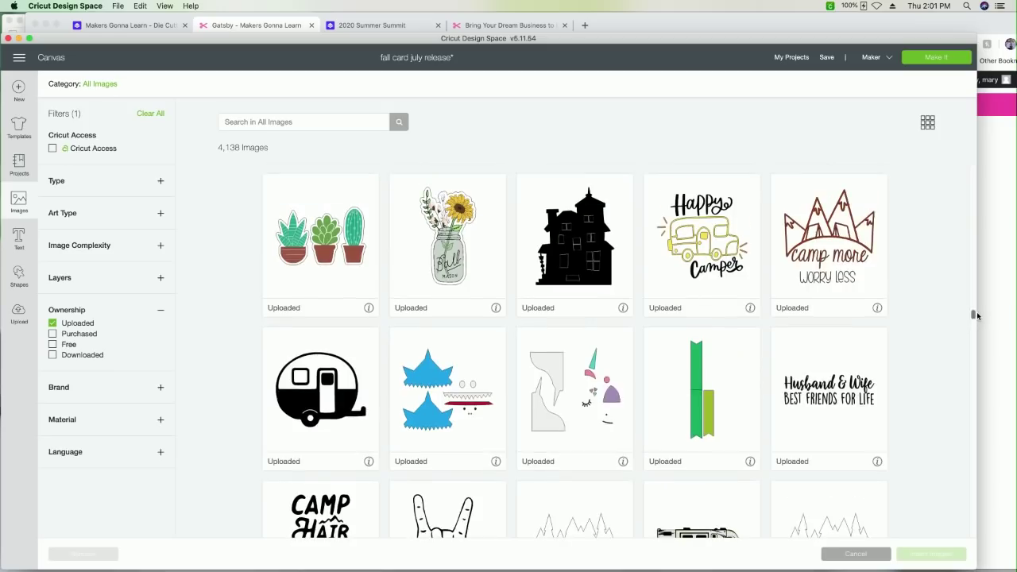
pyautogui.scroll(8, 976, 310)
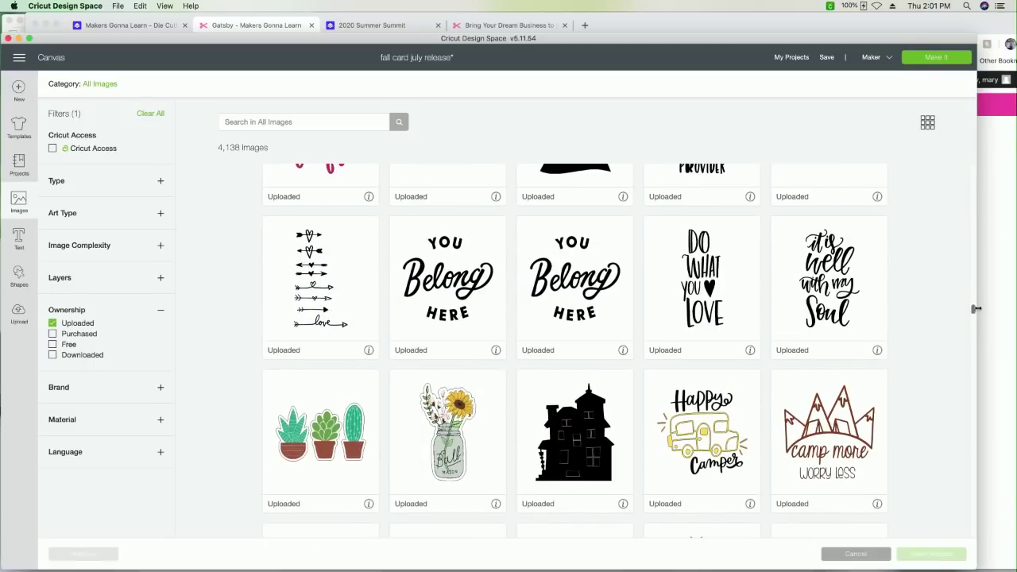
pyautogui.scroll(6, 976, 301)
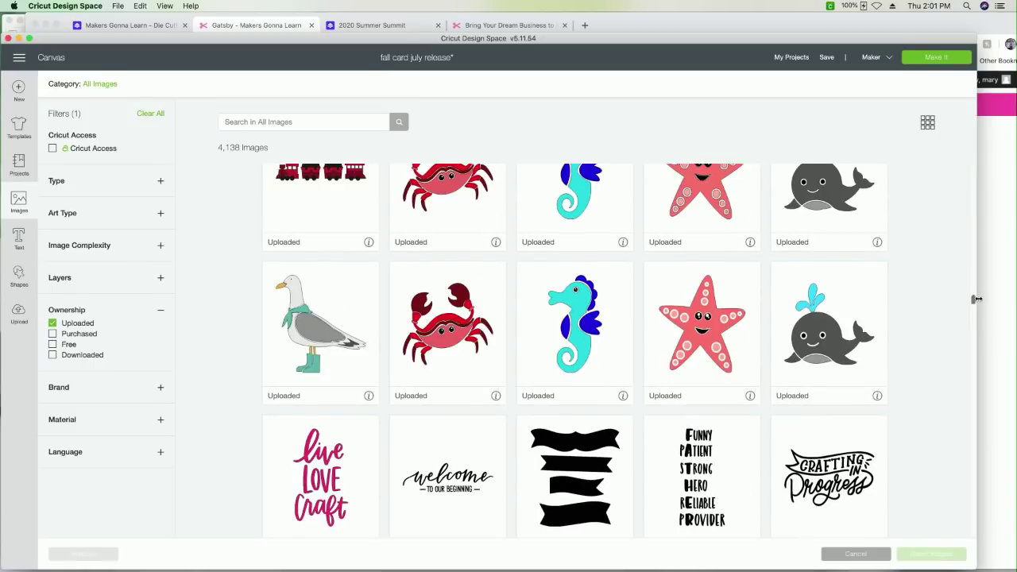
pyautogui.scroll(2, 978, 295)
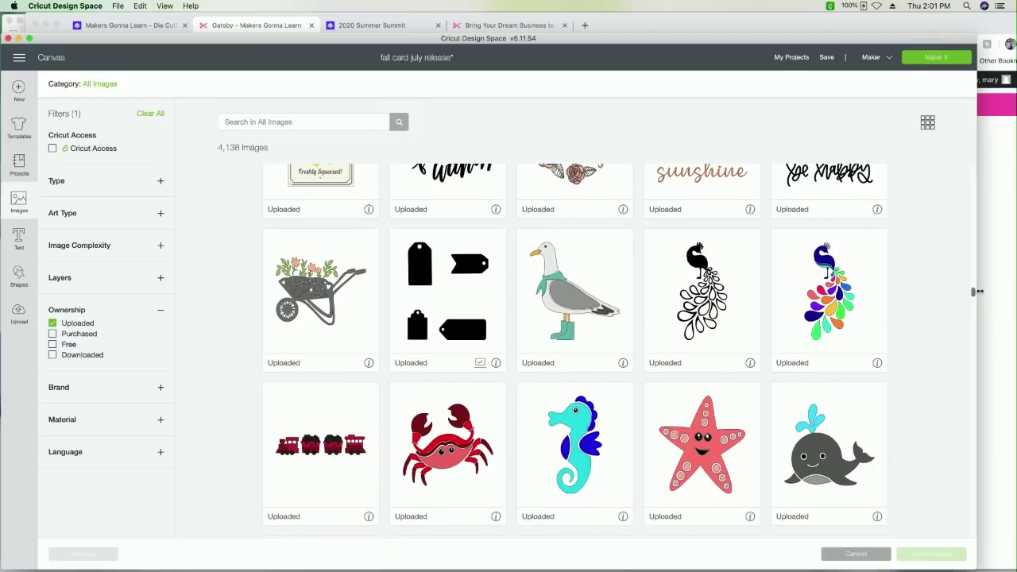
pyautogui.scroll(3, 977, 290)
pyautogui.scroll(5, 980, 285)
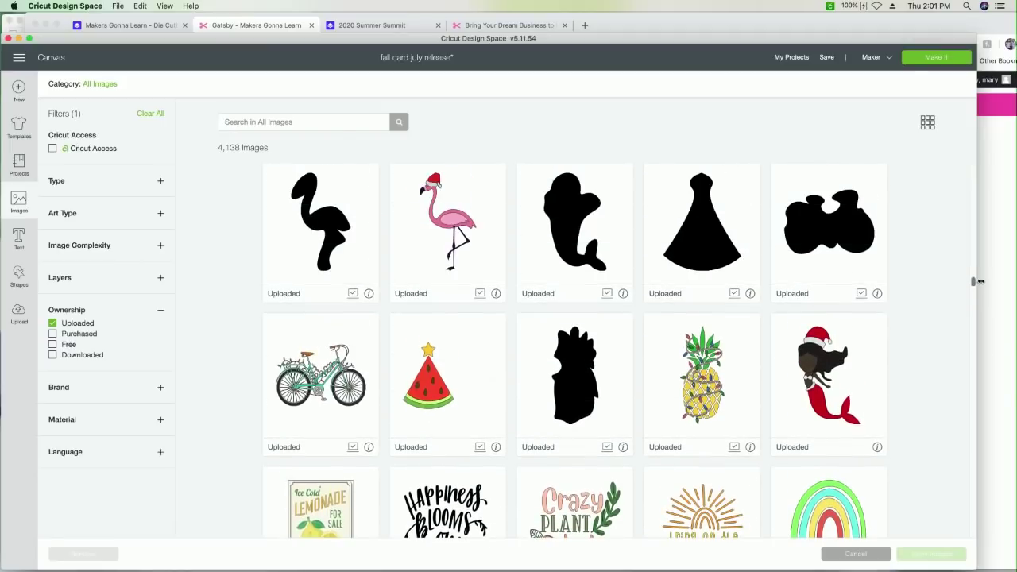
pyautogui.scroll(4, 980, 273)
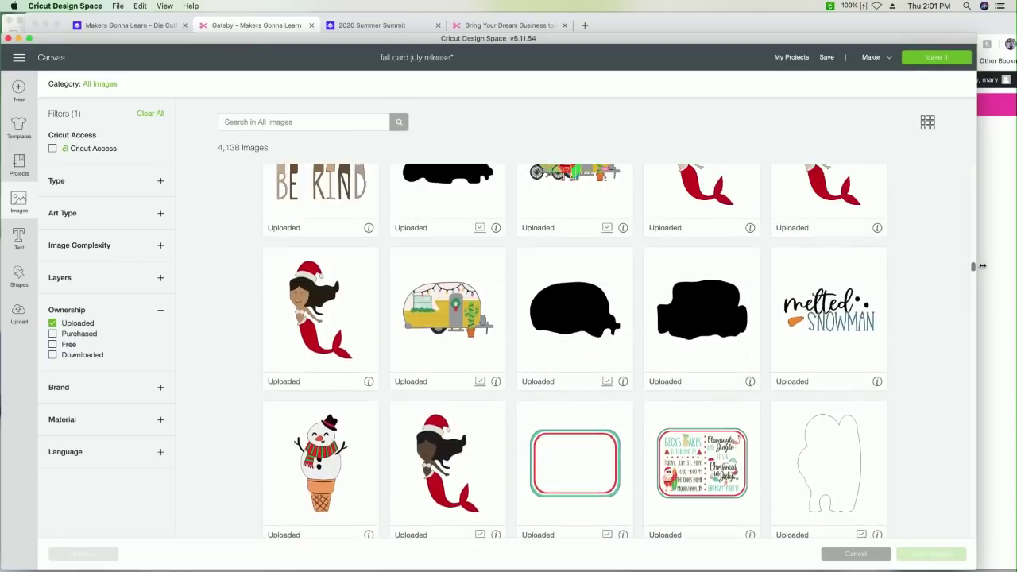
pyautogui.scroll(1, 983, 259)
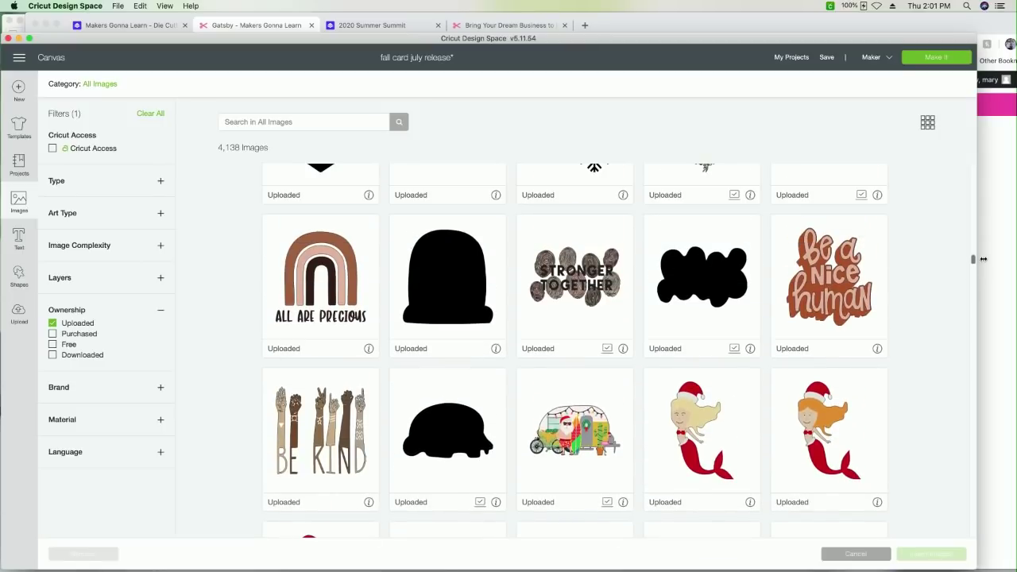
pyautogui.scroll(6, 983, 259)
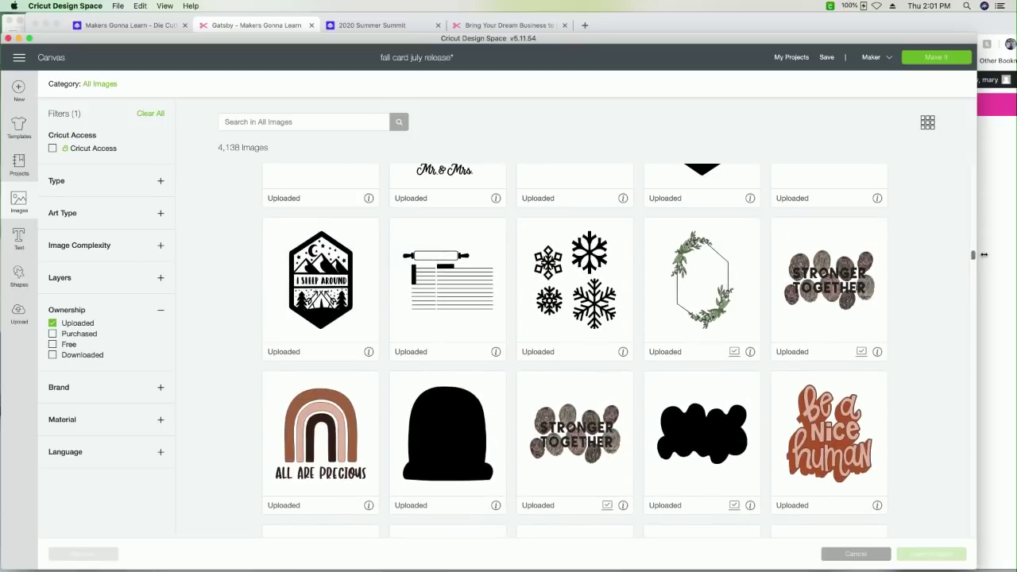
pyautogui.scroll(9, 983, 252)
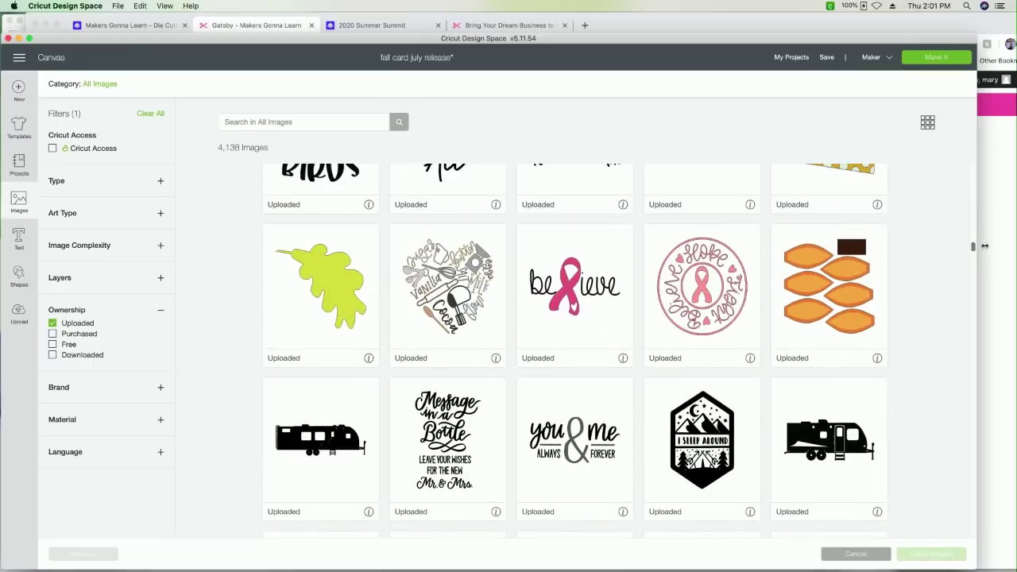
pyautogui.scroll(5, 983, 238)
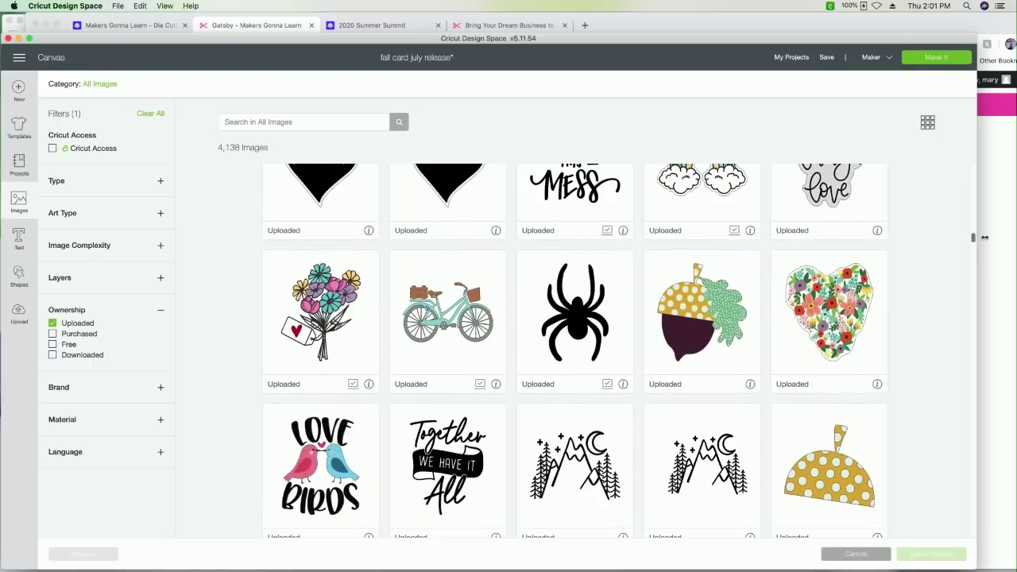
pyautogui.scroll(8, 984, 236)
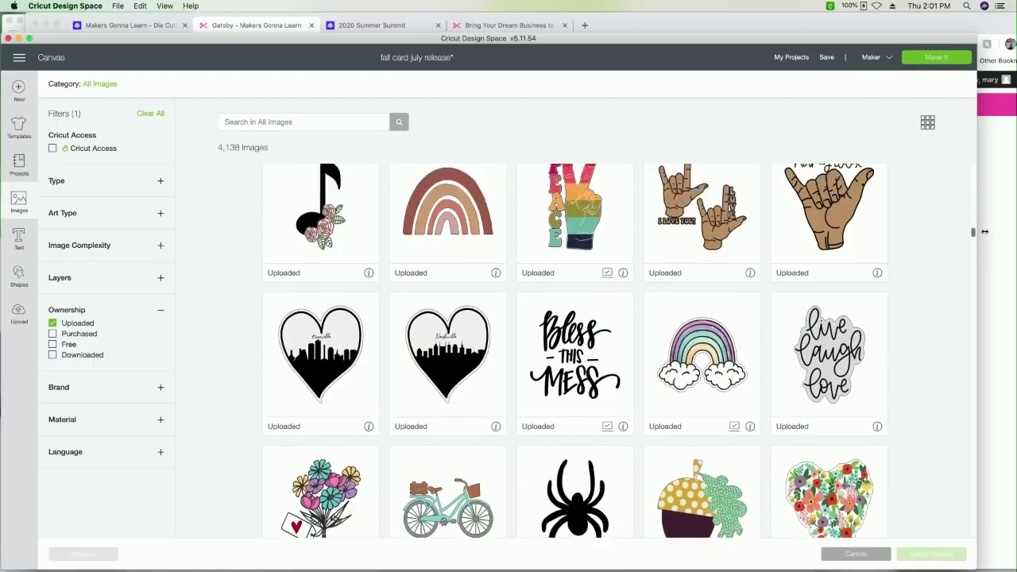
pyautogui.scroll(7, 984, 230)
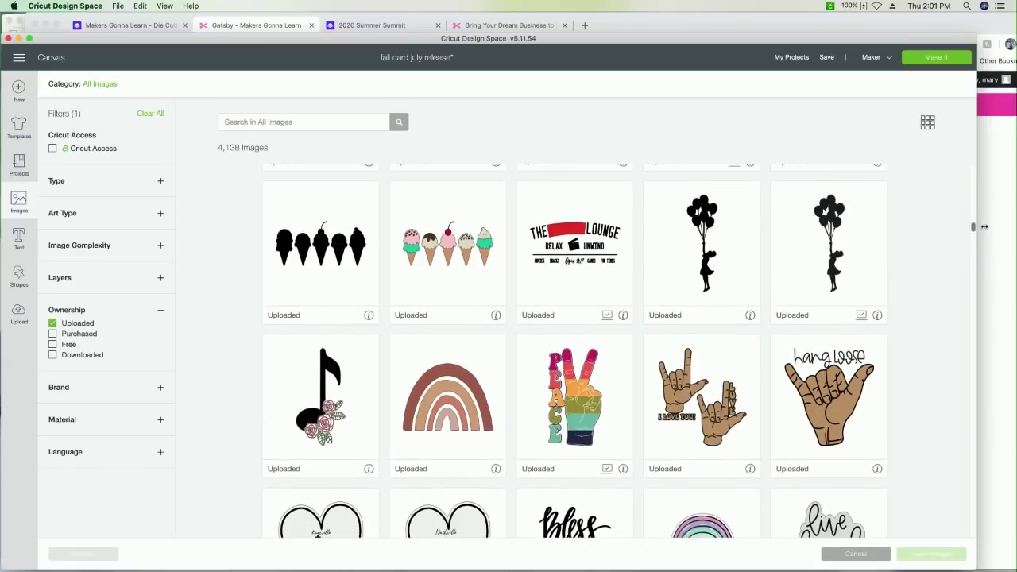
pyautogui.scroll(6, 984, 223)
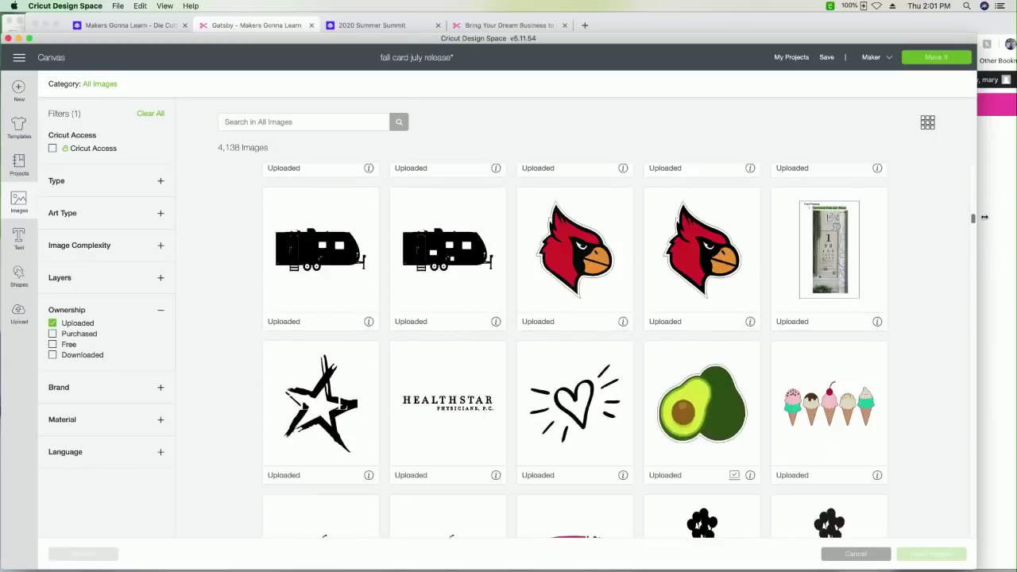
pyautogui.scroll(5, 984, 215)
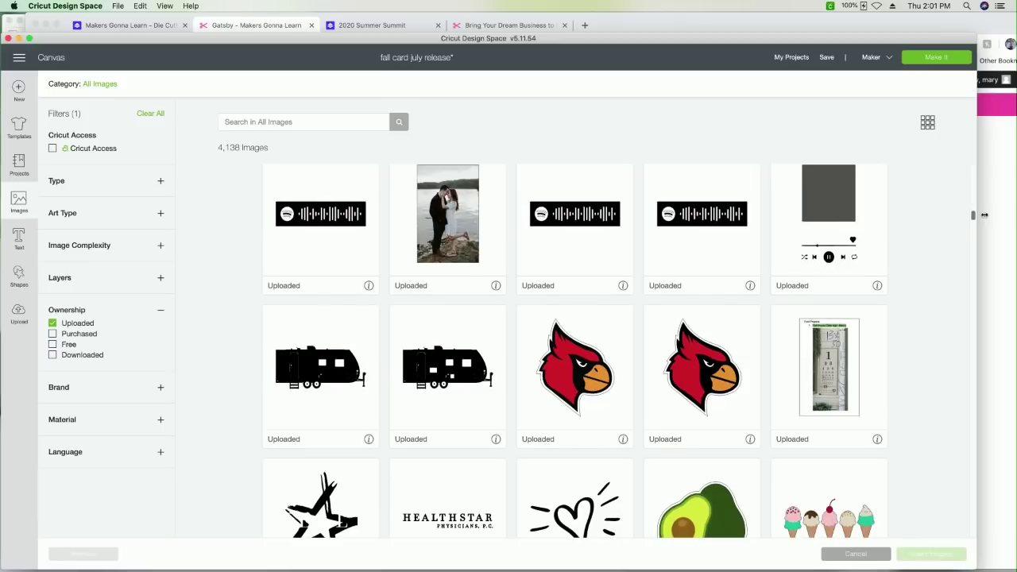
pyautogui.scroll(3, 983, 211)
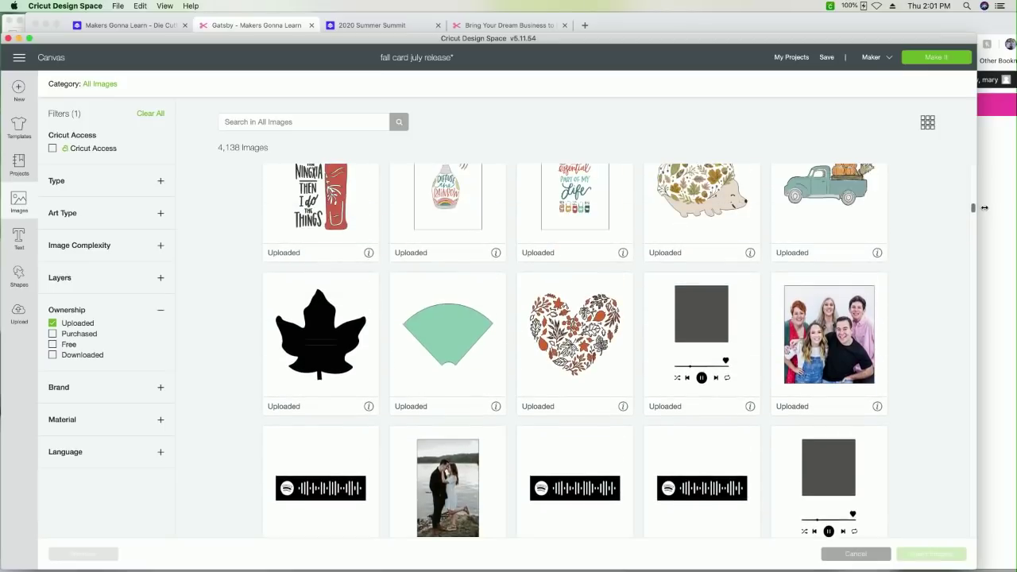
pyautogui.scroll(5, 984, 208)
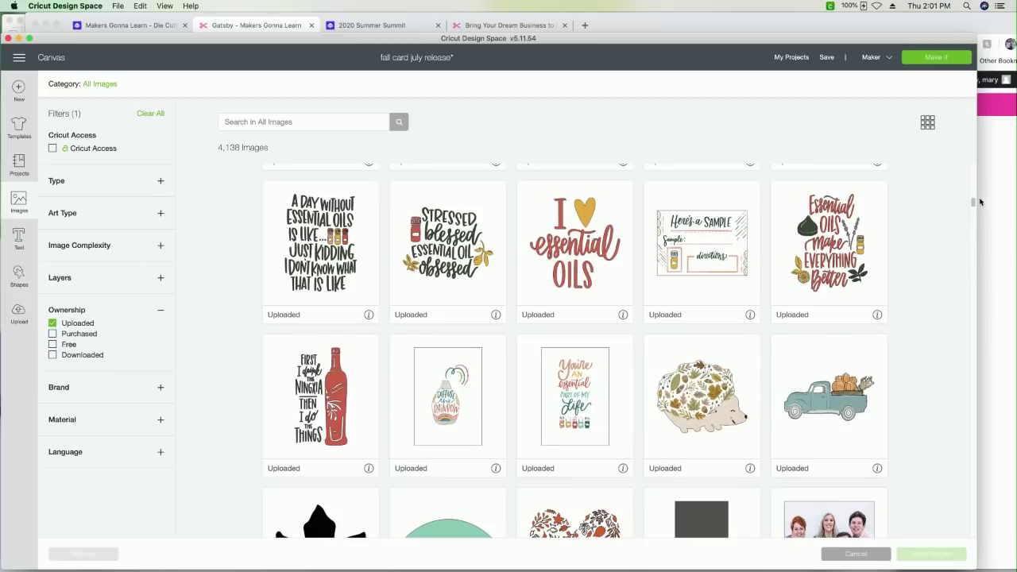
pyautogui.scroll(5, 974, 203)
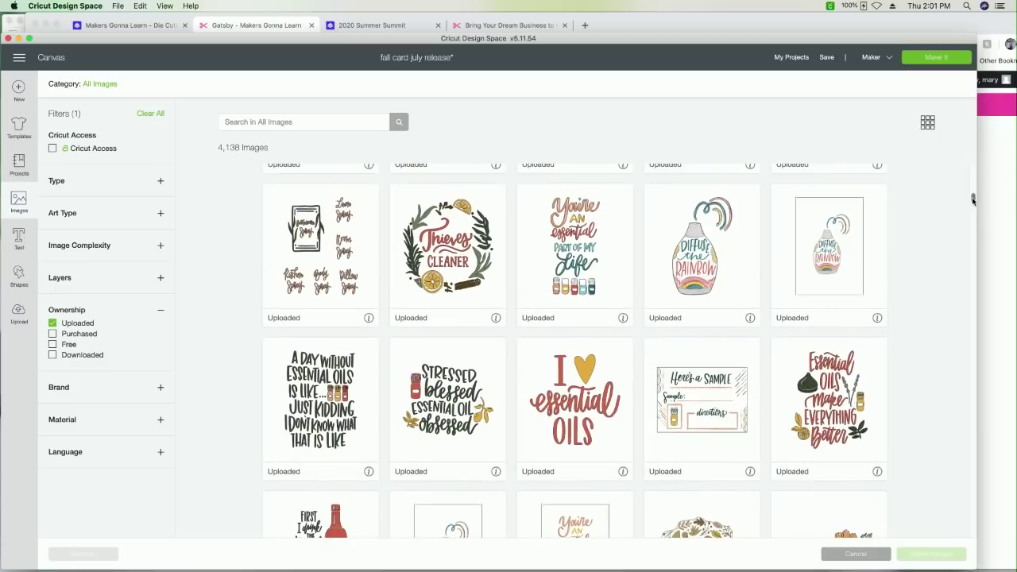
pyautogui.scroll(1, 973, 198)
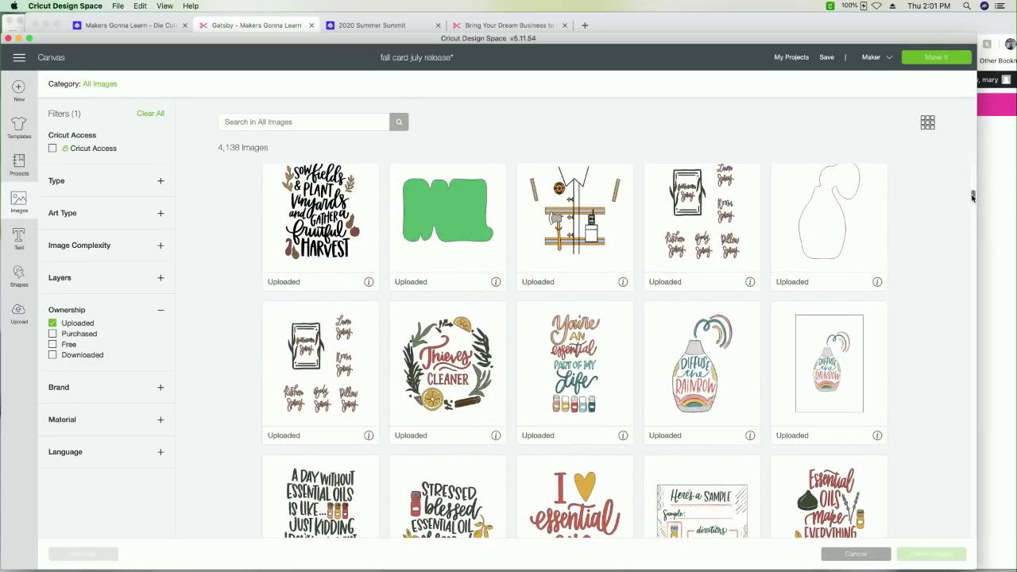
# Insert the uploaded green FALL card outline shape onto the canvas.
pyautogui.scroll(1, 973, 196)
pyautogui.click(460, 260)
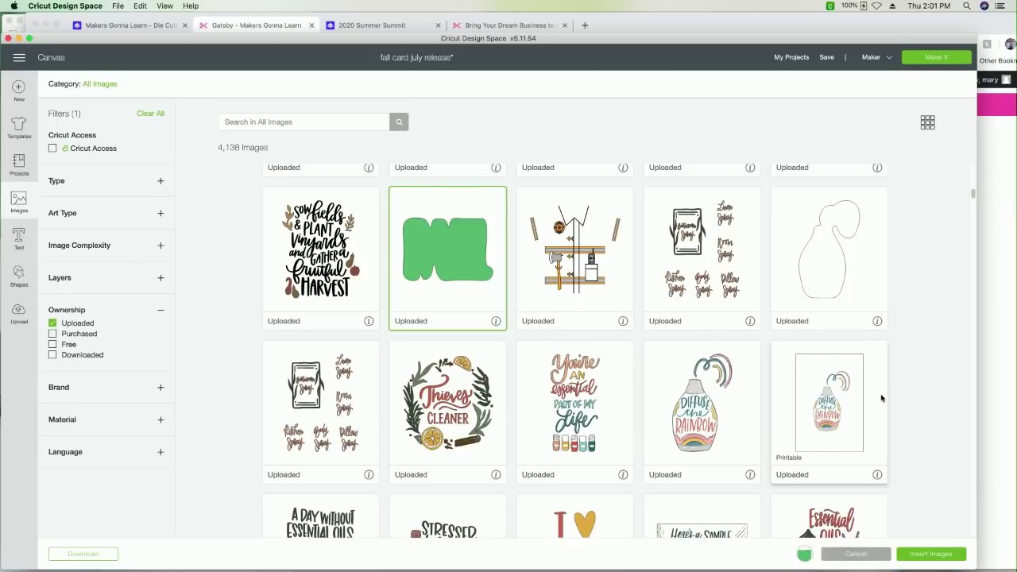
pyautogui.click(928, 555)
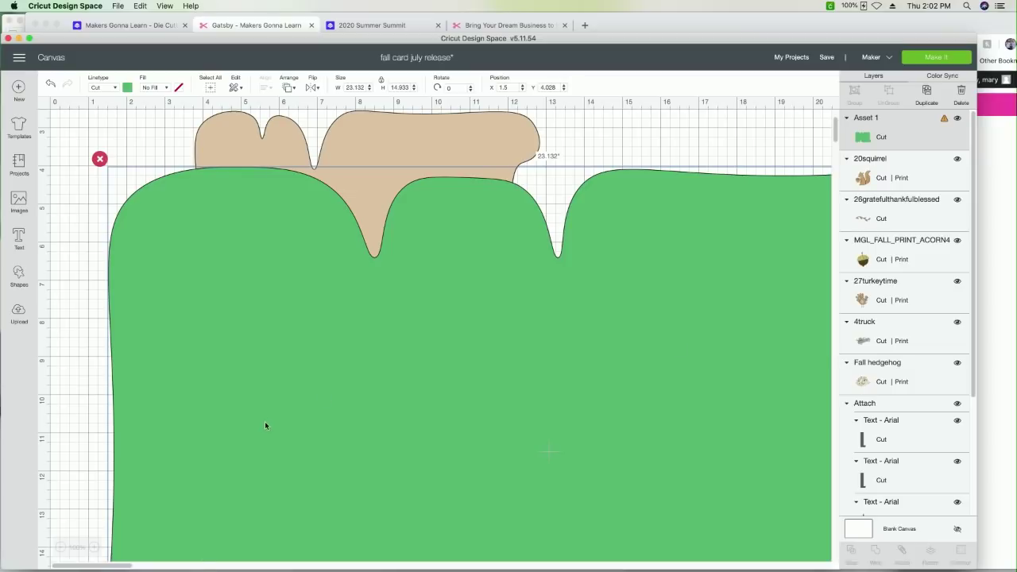
# Place the green outline beside the tan FALL card and shrink it proportionally to about 9.1 by 5.9 inches.
pyautogui.click(60, 549)
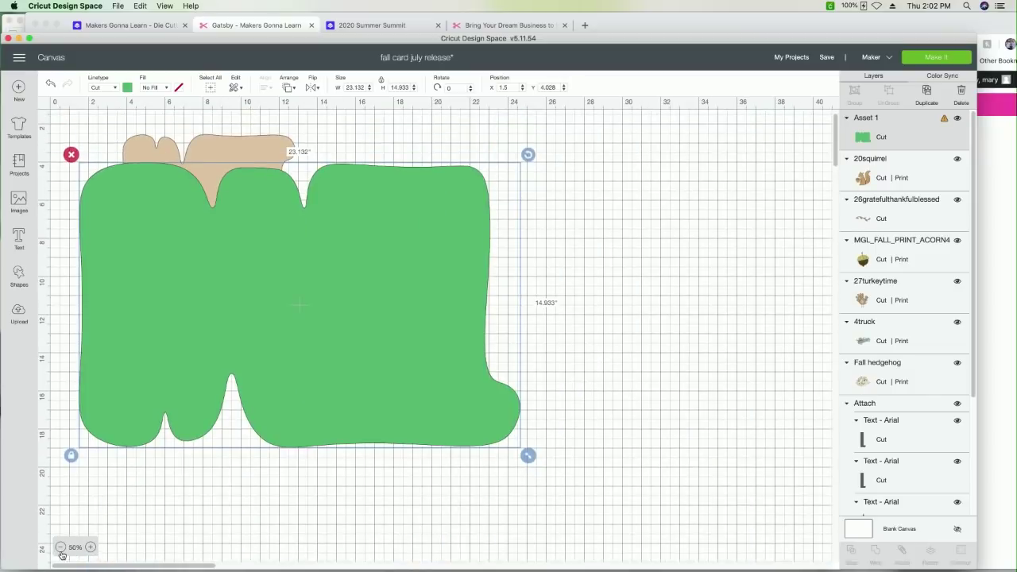
pyautogui.click(60, 547)
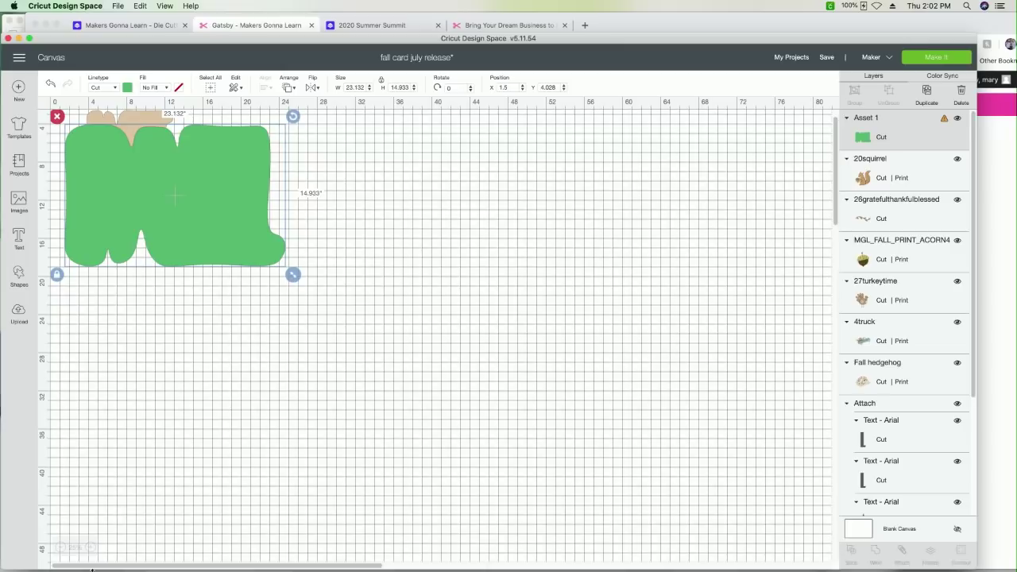
pyautogui.click(92, 548)
pyautogui.moveTo(266, 345); pyautogui.dragTo(496, 404)
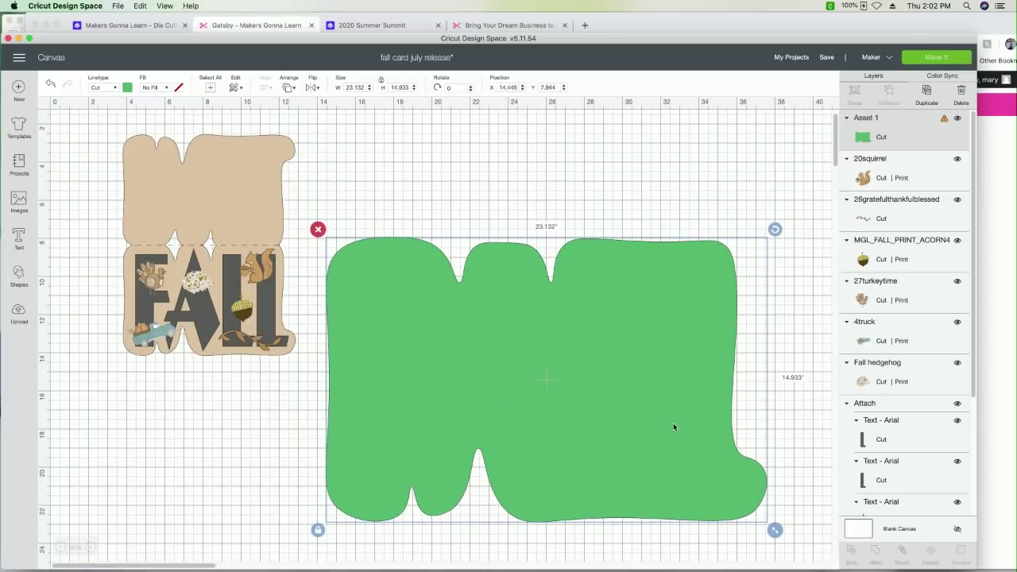
pyautogui.moveTo(775, 530); pyautogui.dragTo(514, 325)
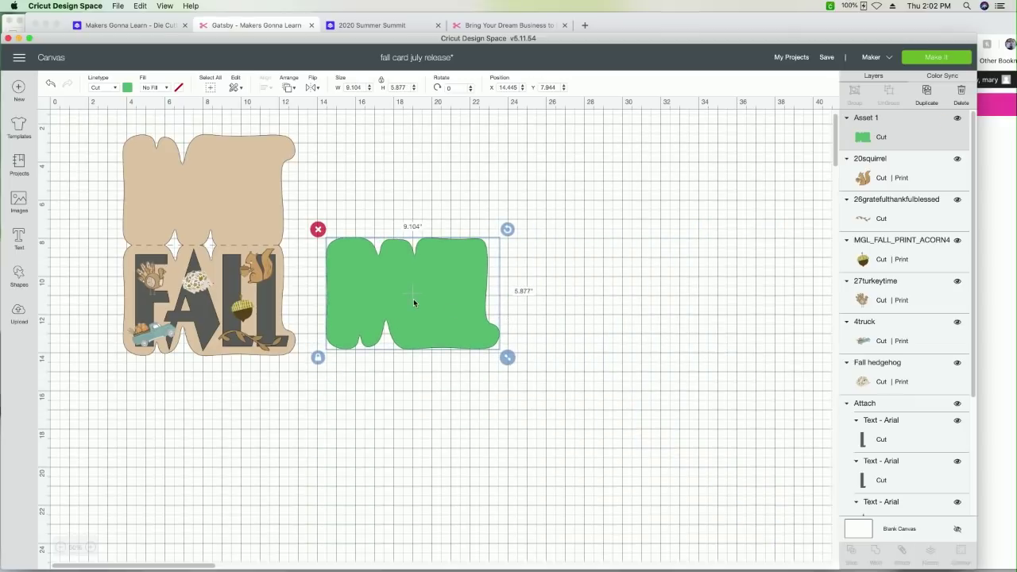
# Duplicate the green outline shape and place the copy directly above the original.
pyautogui.moveTo(415, 302); pyautogui.dragTo(424, 308)
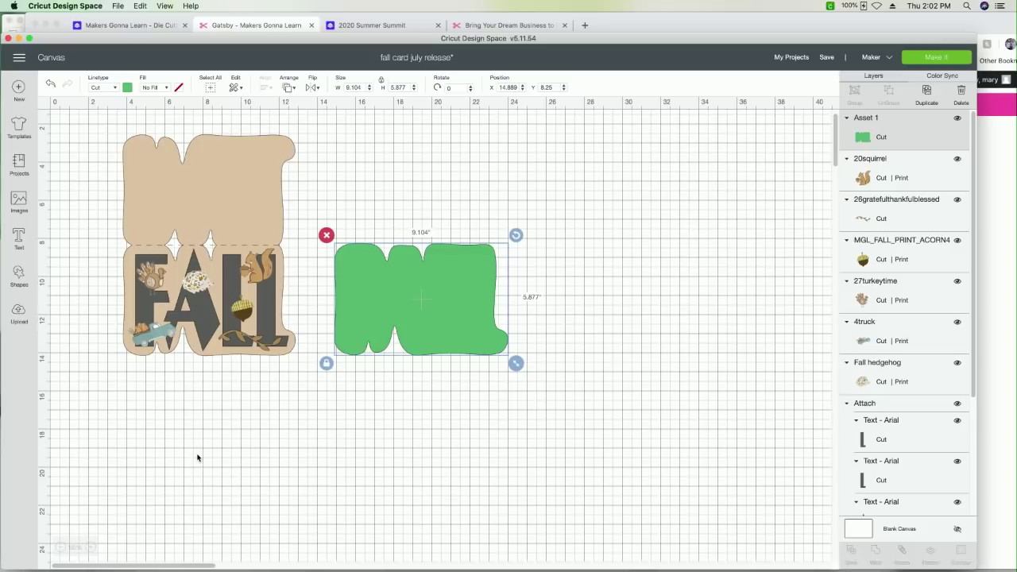
pyautogui.click(90, 547)
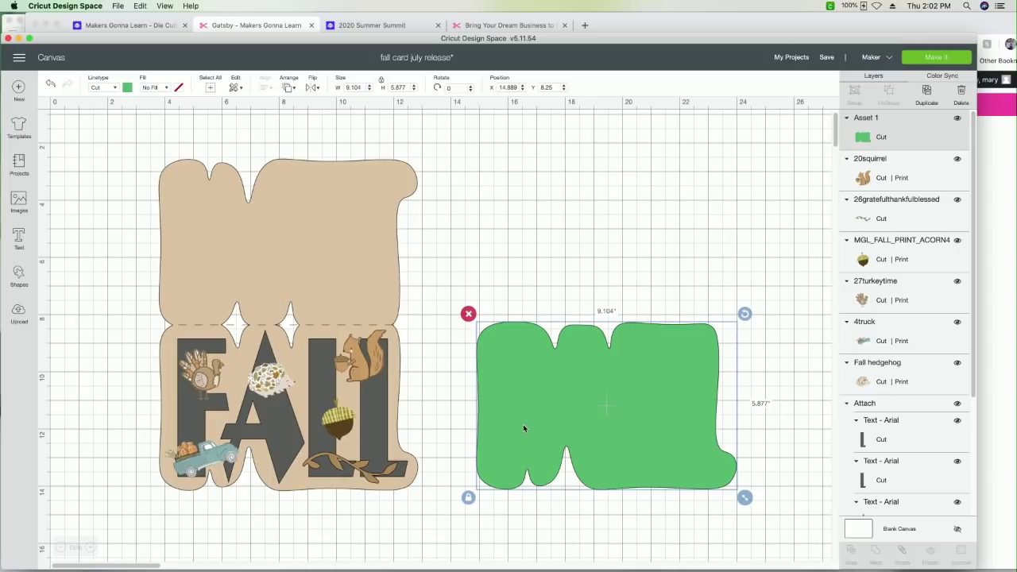
pyautogui.moveTo(608, 405); pyautogui.dragTo(615, 412)
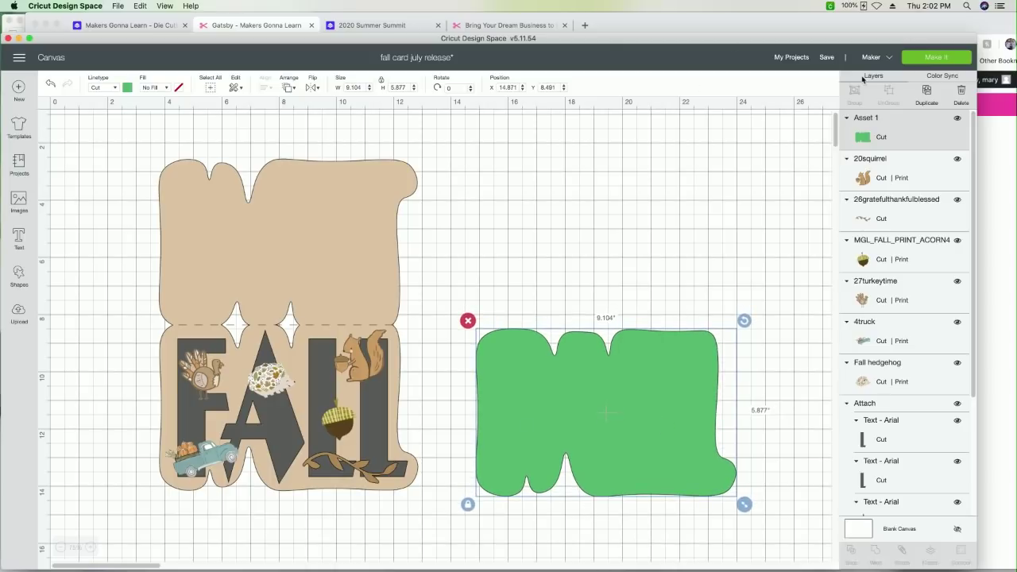
pyautogui.click(926, 89)
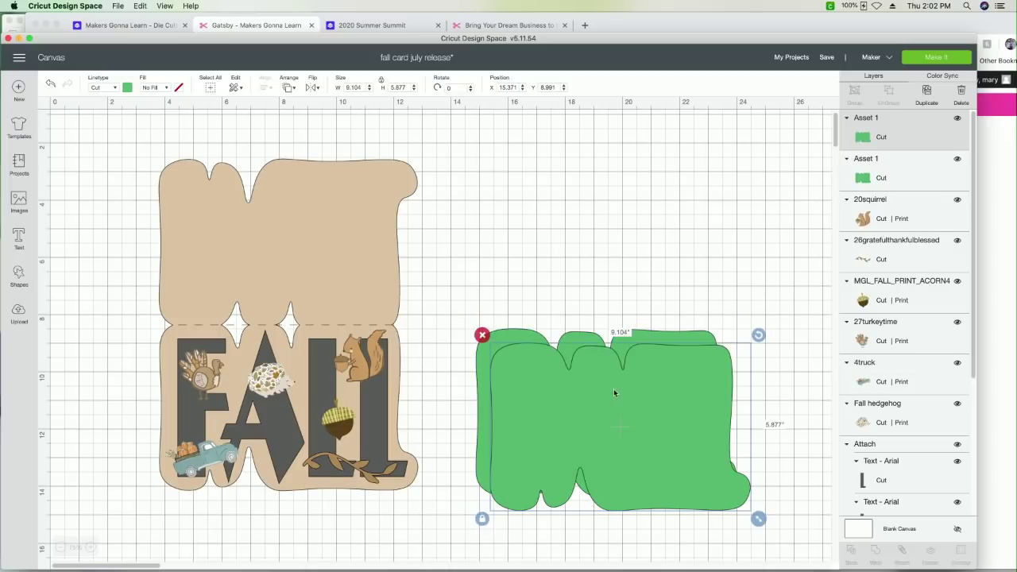
pyautogui.moveTo(612, 390); pyautogui.dragTo(593, 221)
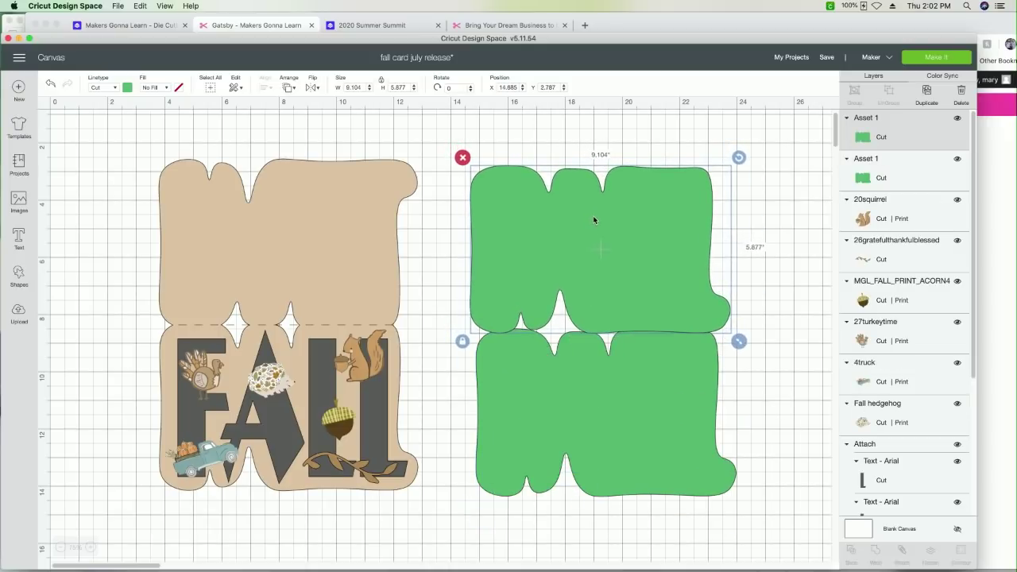
# Flip the upper green outline vertically and align it so its lower edge slightly overlaps the original's upper edge.
pyautogui.click(316, 89)
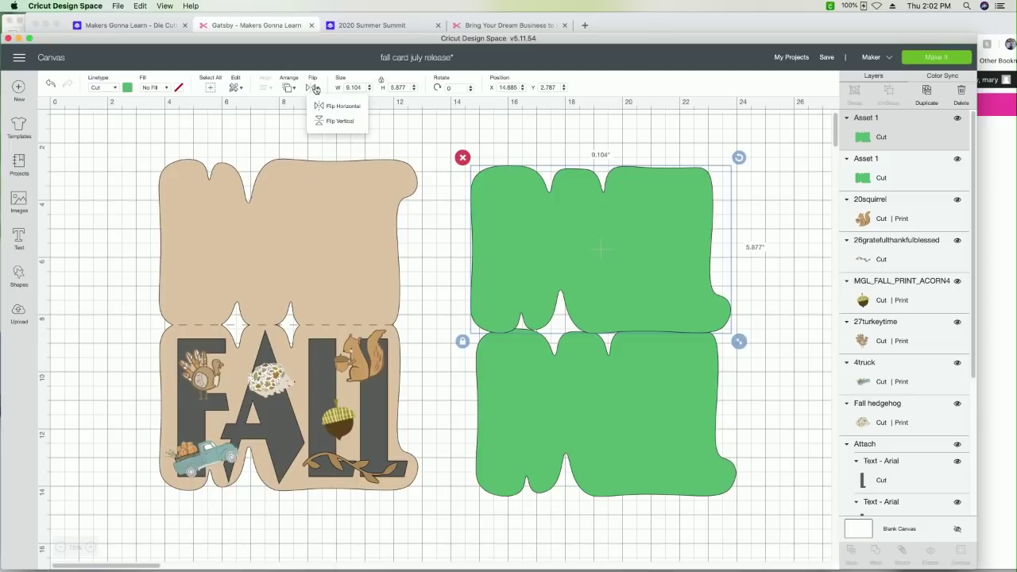
pyautogui.click(356, 121)
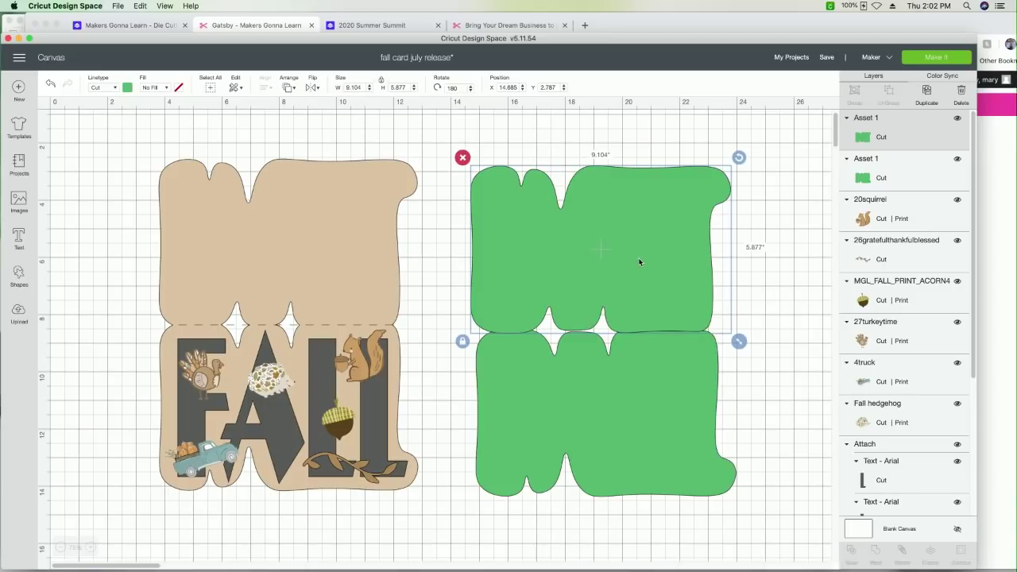
pyautogui.moveTo(633, 259); pyautogui.dragTo(637, 249)
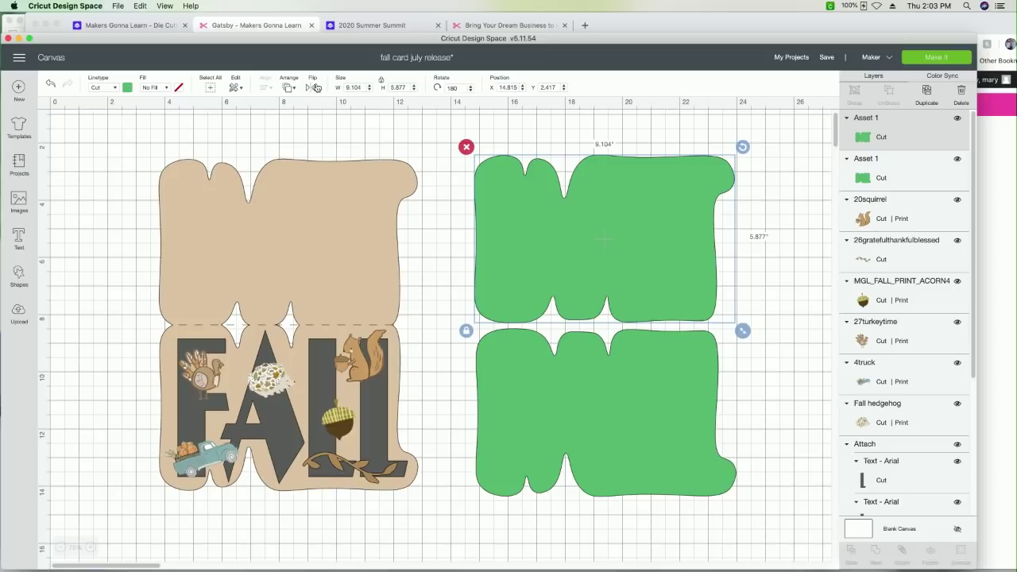
pyautogui.moveTo(601, 213); pyautogui.dragTo(602, 229)
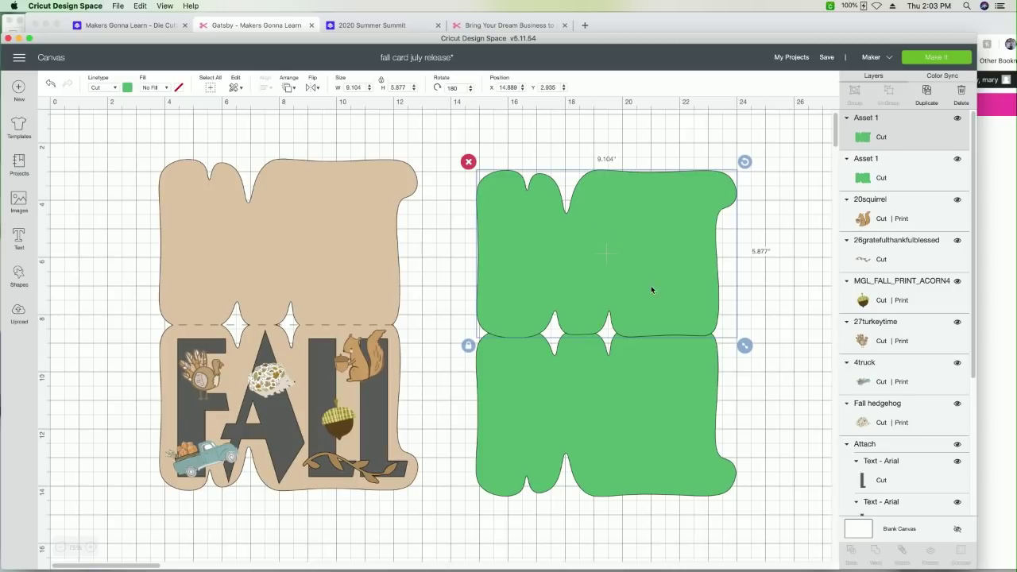
# Select both green outlines and weld them into one folding card base.
pyautogui.click(772, 404)
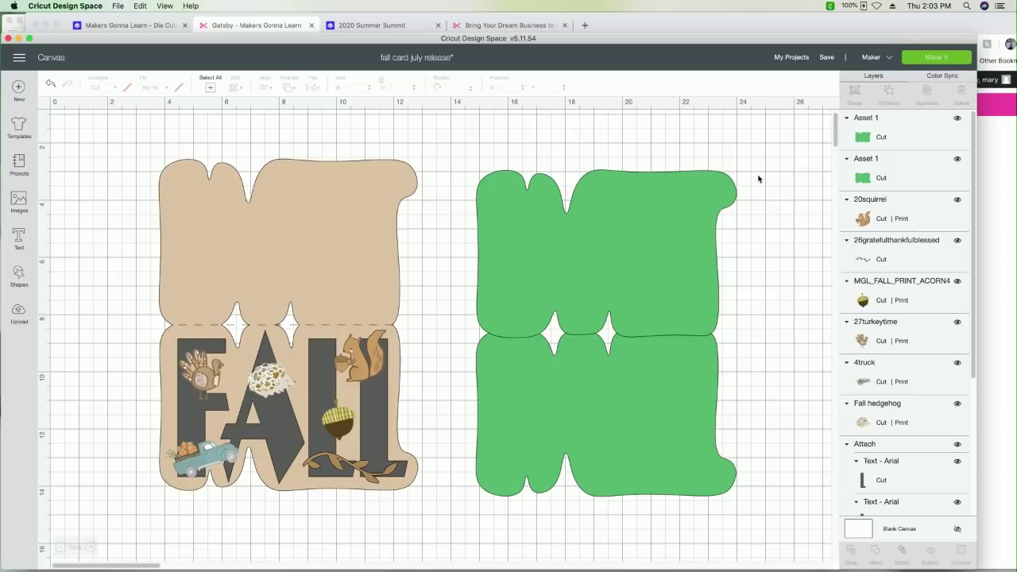
pyautogui.moveTo(759, 175); pyautogui.dragTo(521, 523)
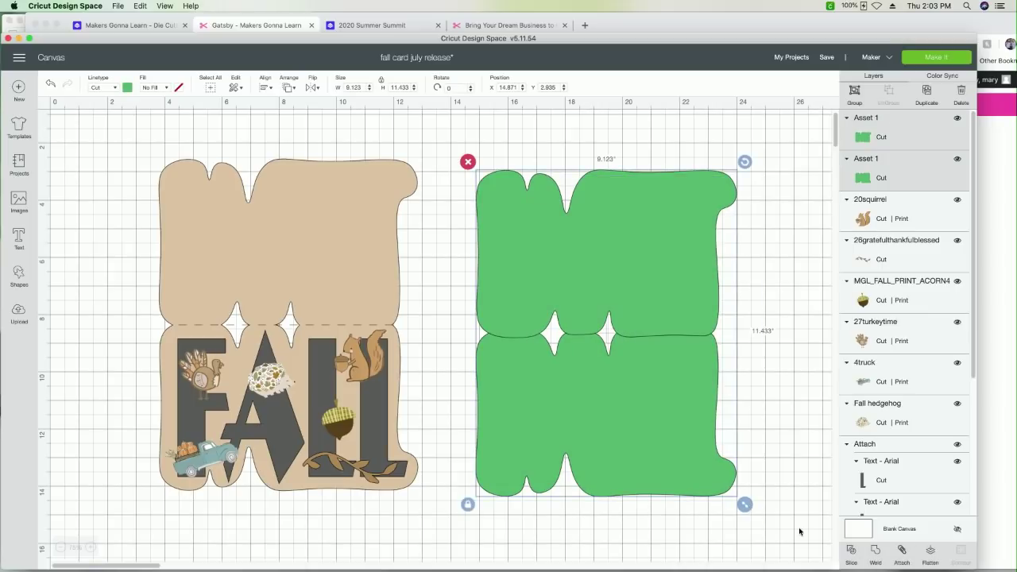
pyautogui.click(875, 552)
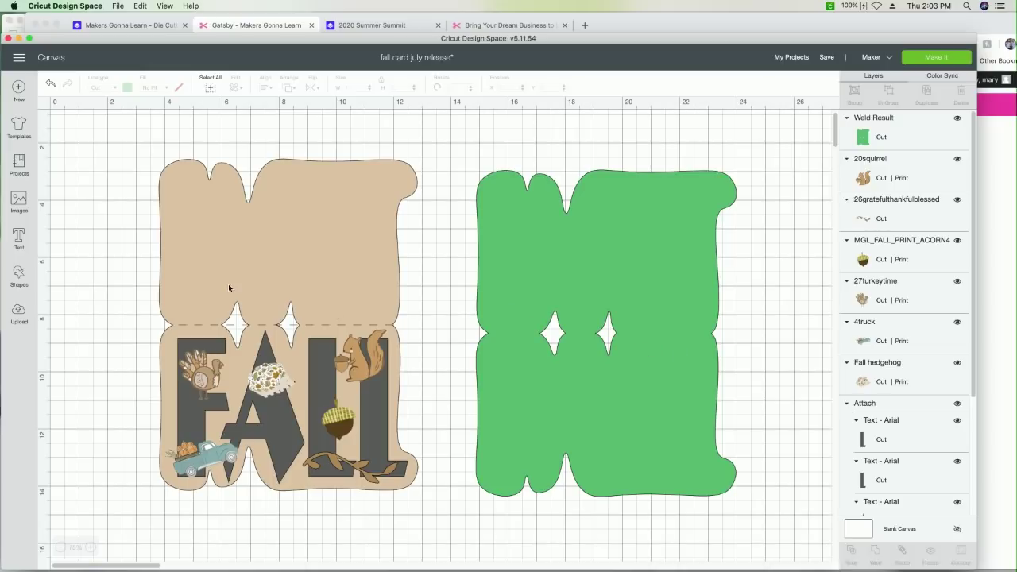
# Add a horizontal score line across the fold of the green card base and attach it to the base.
pyautogui.click(19, 278)
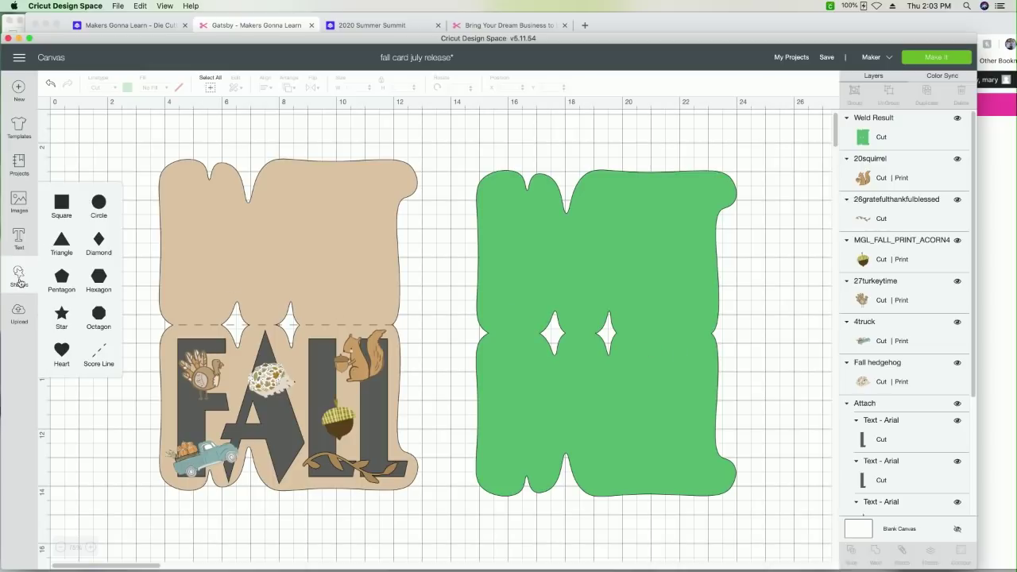
pyautogui.click(101, 353)
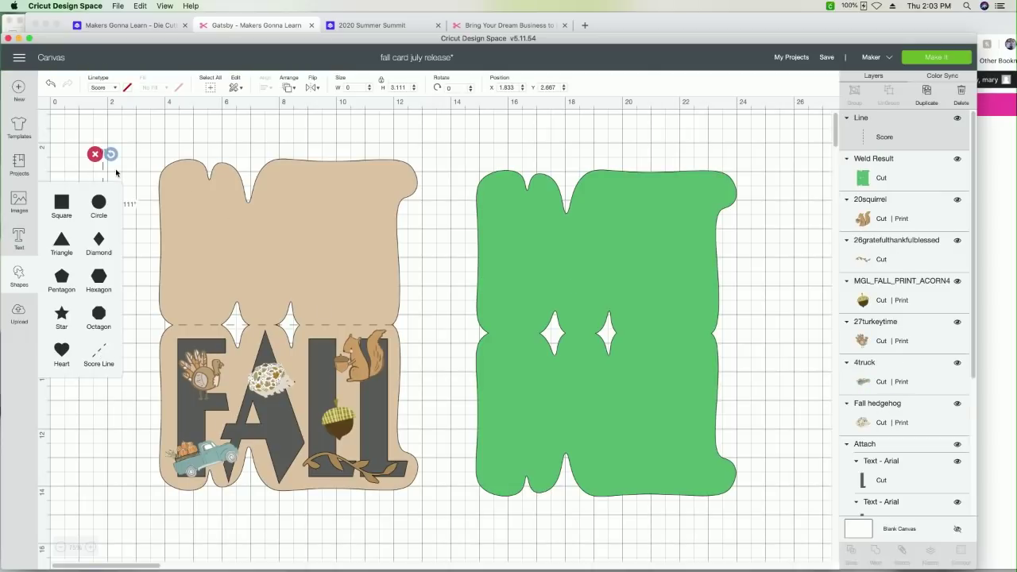
pyautogui.moveTo(104, 177); pyautogui.dragTo(532, 334)
pyautogui.moveTo(605, 344); pyautogui.dragTo(733, 340)
pyautogui.moveTo(761, 299); pyautogui.dragTo(623, 405)
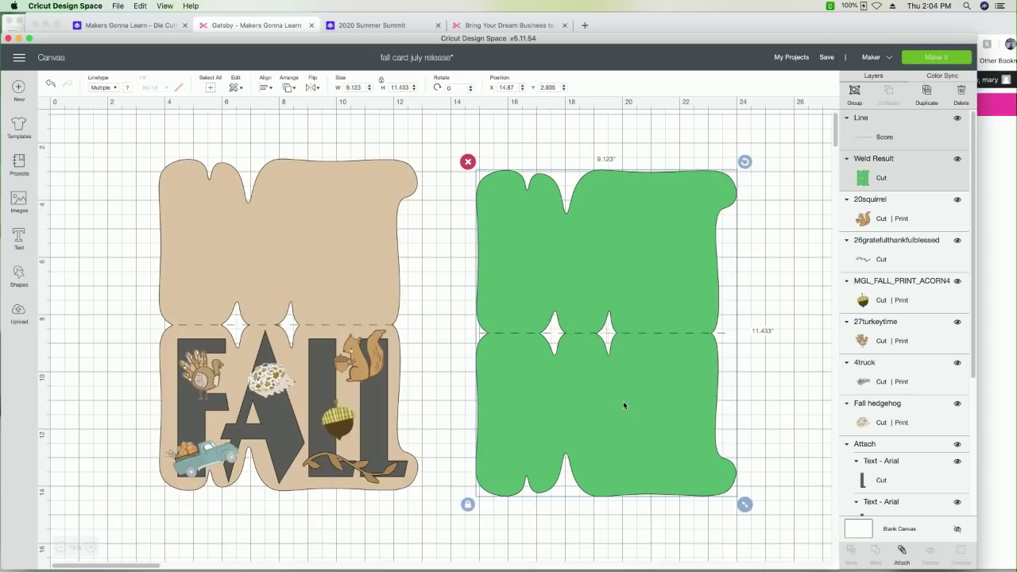
pyautogui.click(902, 553)
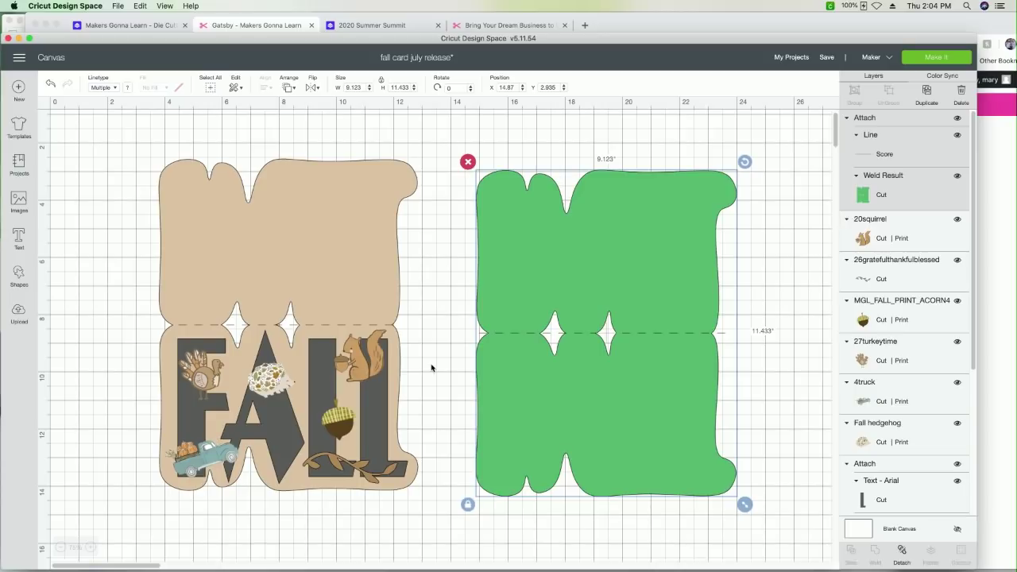
# Delete the attached green card base from the canvas, keeping only the tan FALL card.
pyautogui.click(468, 162)
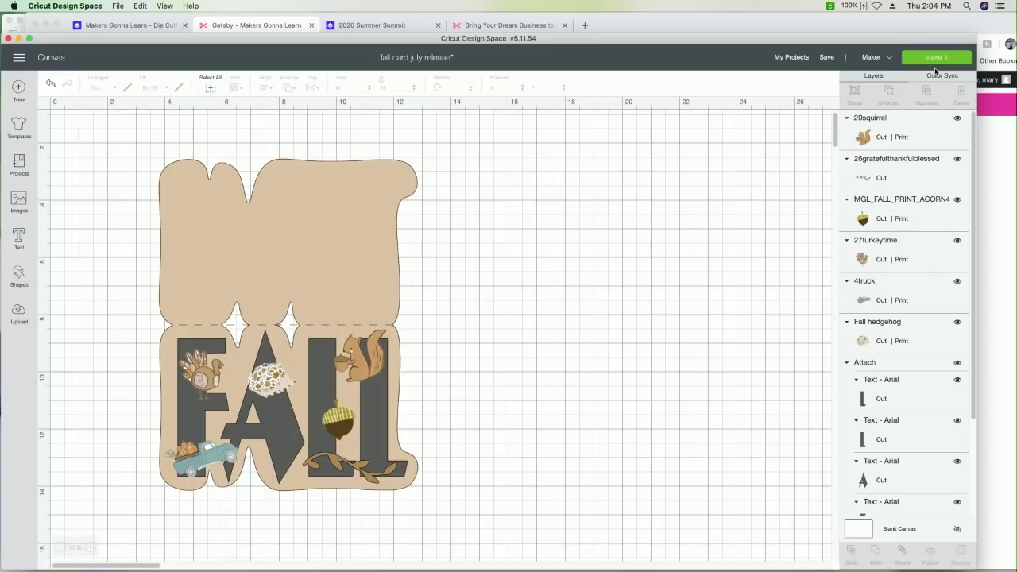
pyautogui.click(94, 548)
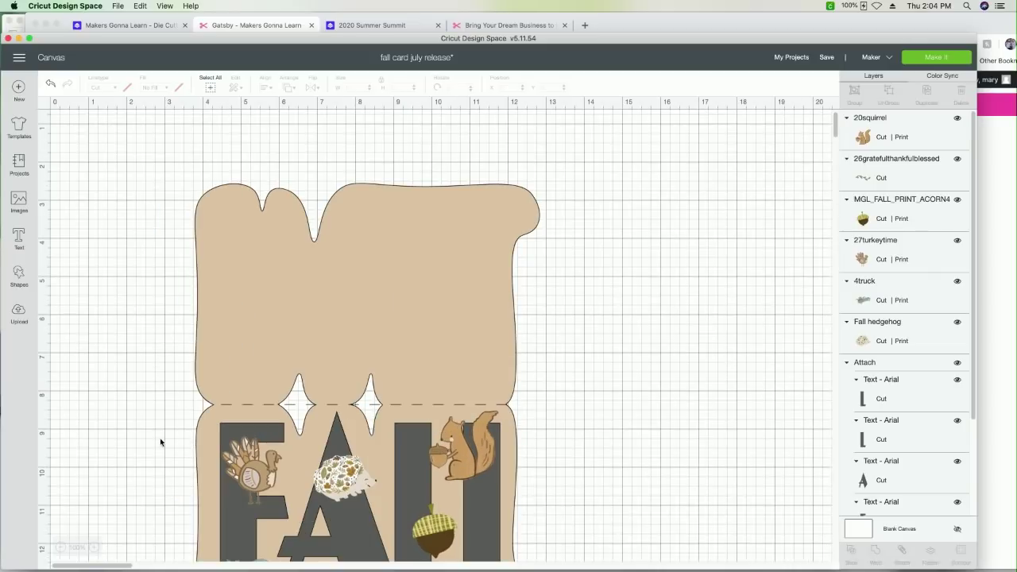
pyautogui.scroll(-2, 160, 438)
pyautogui.scroll(-3, 160, 438)
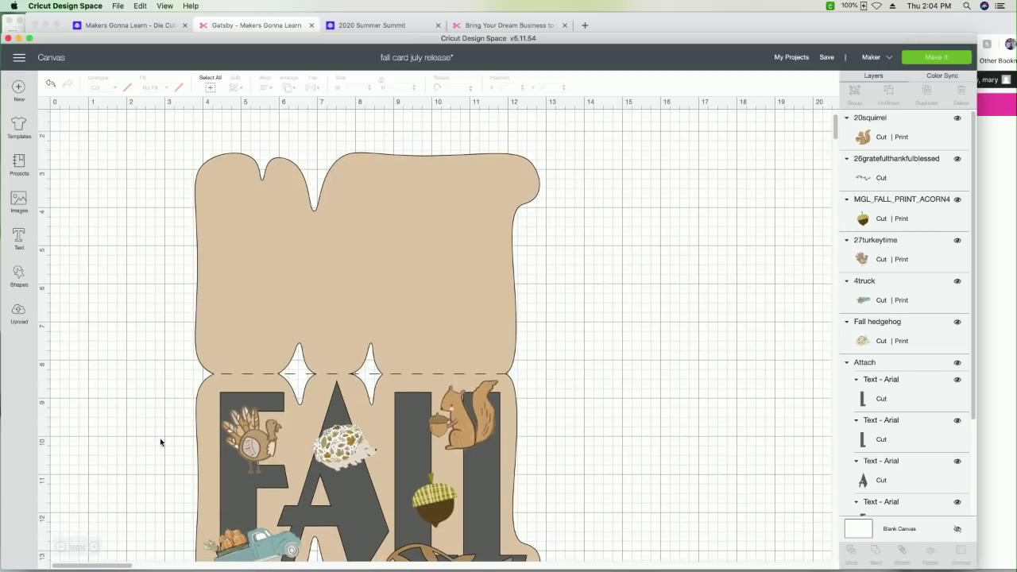
pyautogui.scroll(-5, 160, 440)
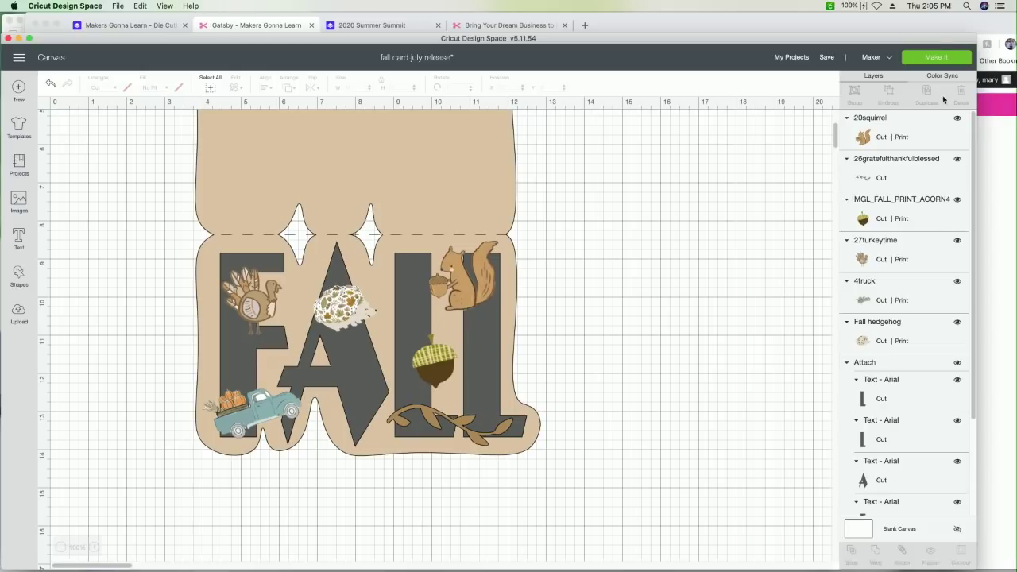
# Send the FALL card project to mat preparation and review the print, letter, score and branch mats.
pyautogui.click(939, 58)
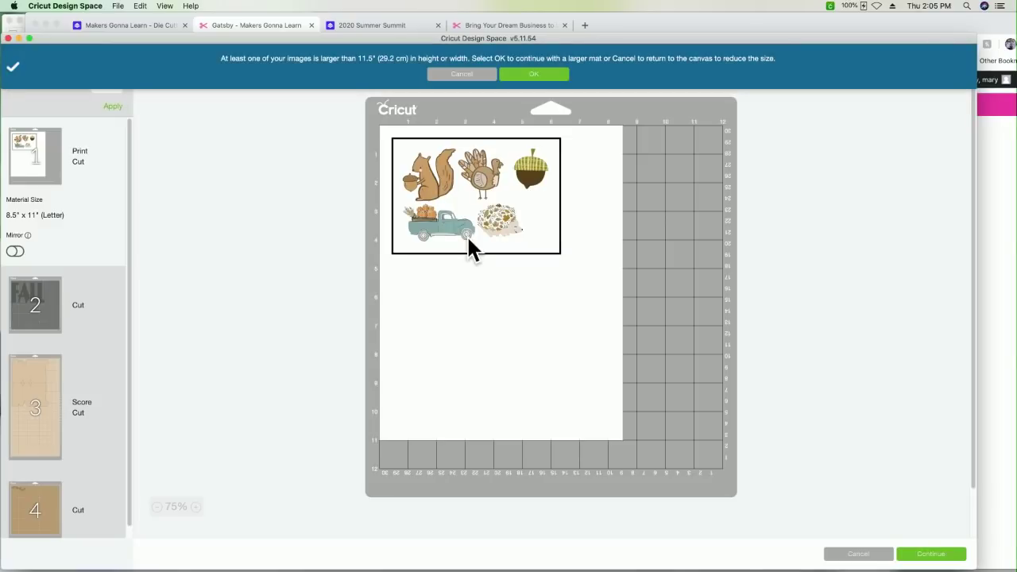
pyautogui.click(22, 301)
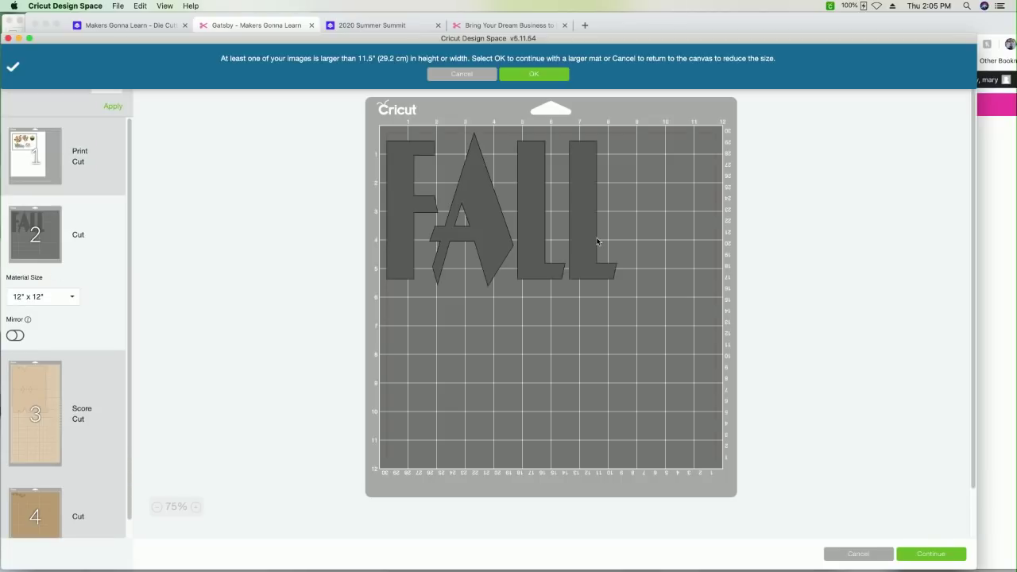
pyautogui.click(58, 372)
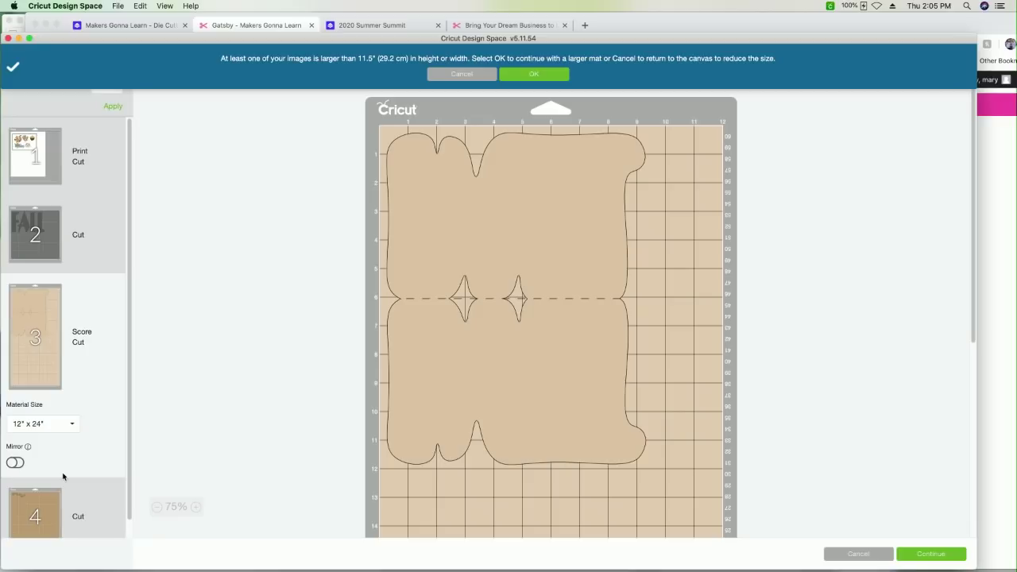
pyautogui.click(28, 504)
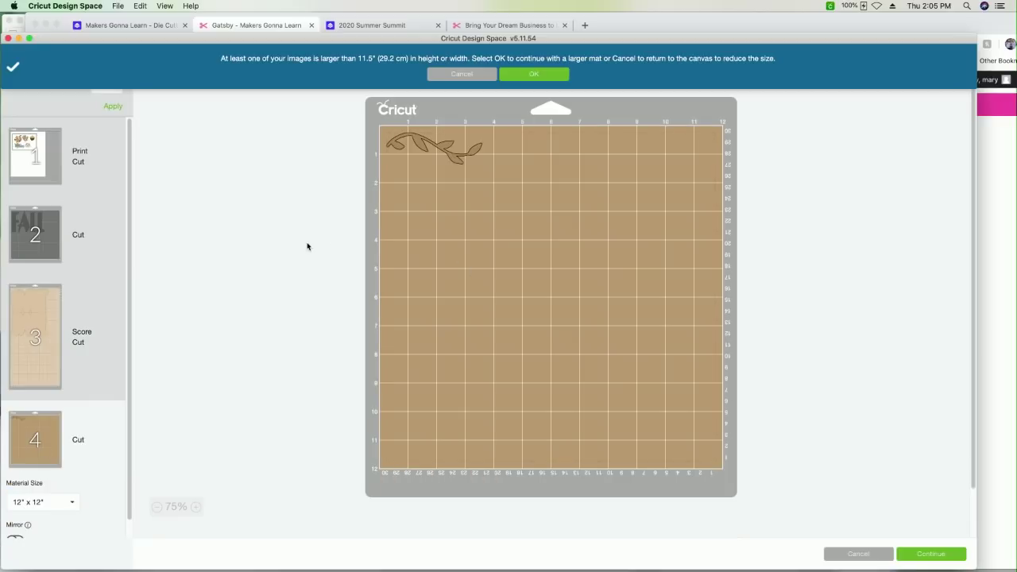
# Check the tan card base on its score-and-cut mat and view the available material sizes, keeping 12" x 24".
pyautogui.click(45, 348)
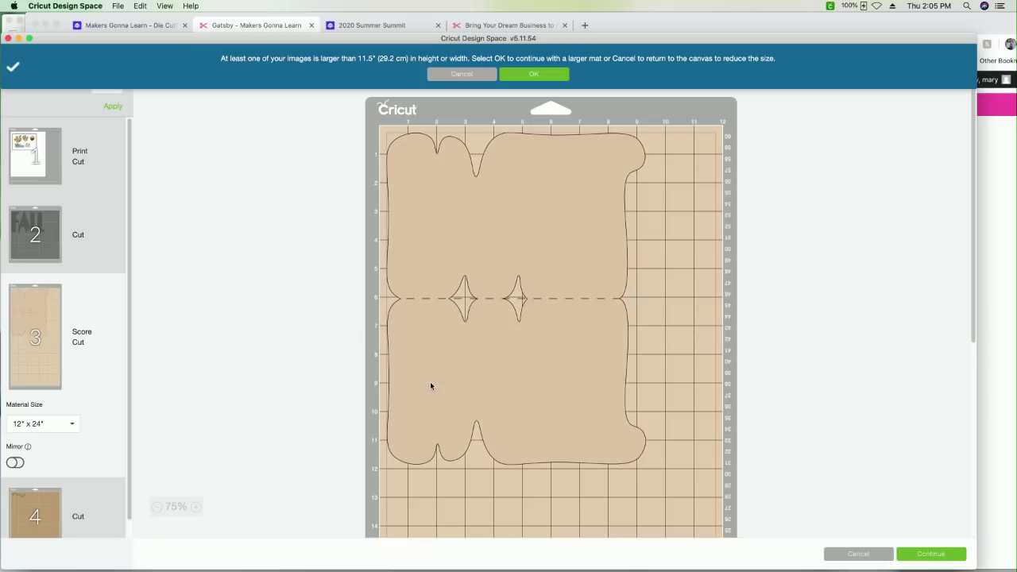
pyautogui.click(64, 429)
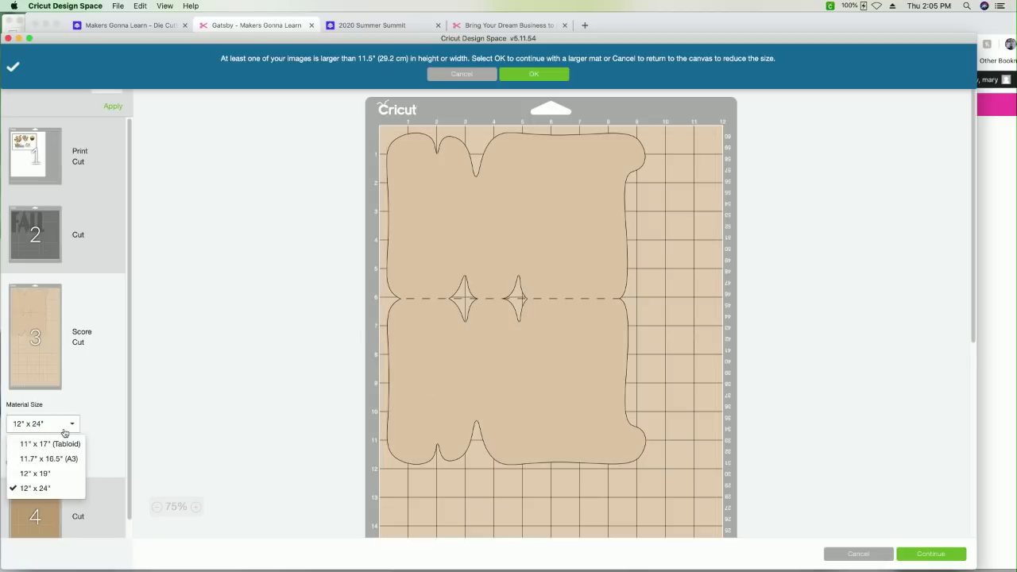
pyautogui.click(242, 378)
pyautogui.scroll(-1, 493, 444)
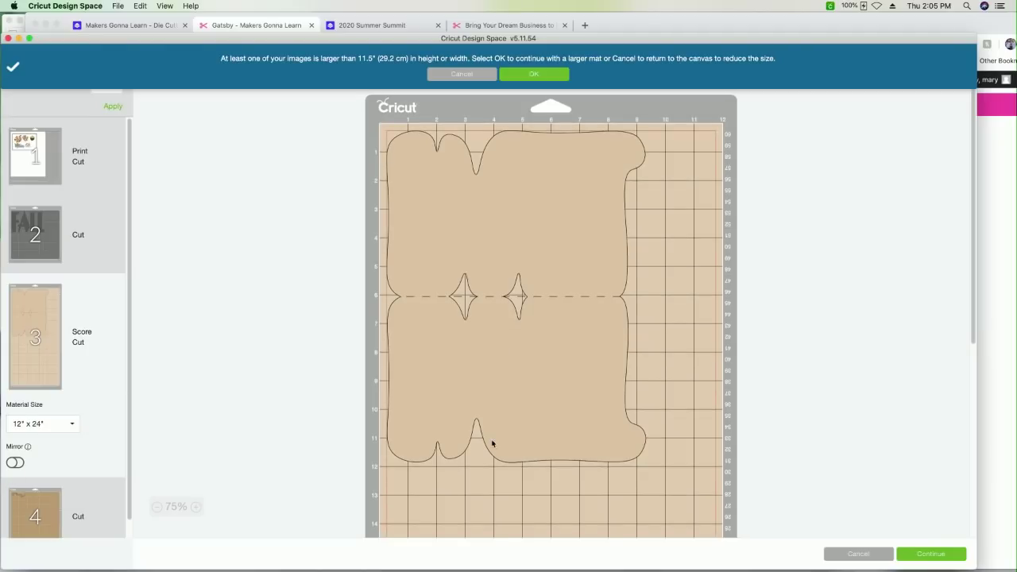